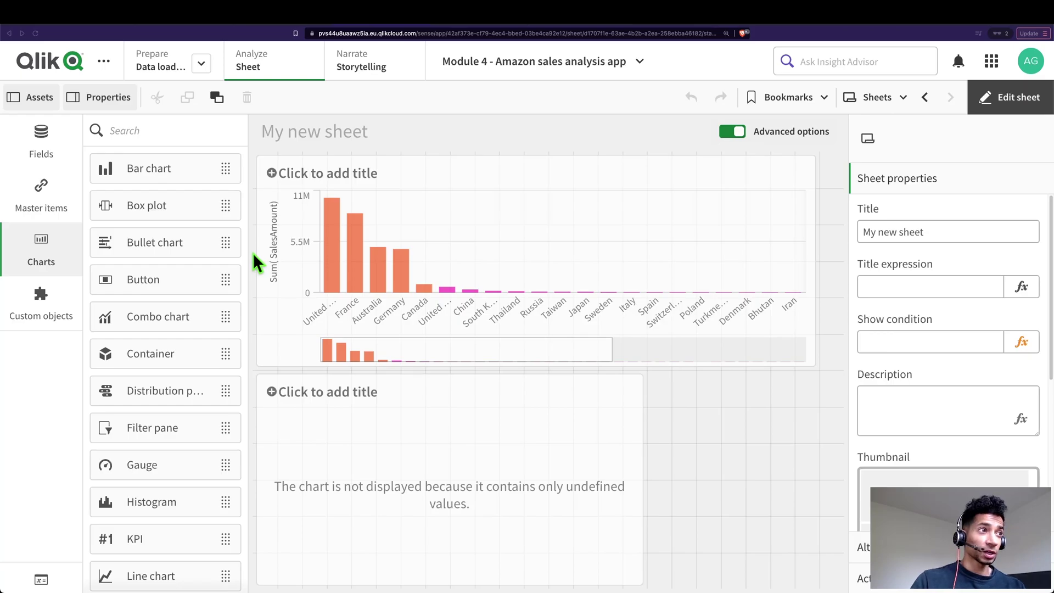
- Place a new table in the sheet's empty bottom-right area
{"action": "scroll", "coordinate": [174, 543], "scroll_direction": "down", "scroll_amount": 5}
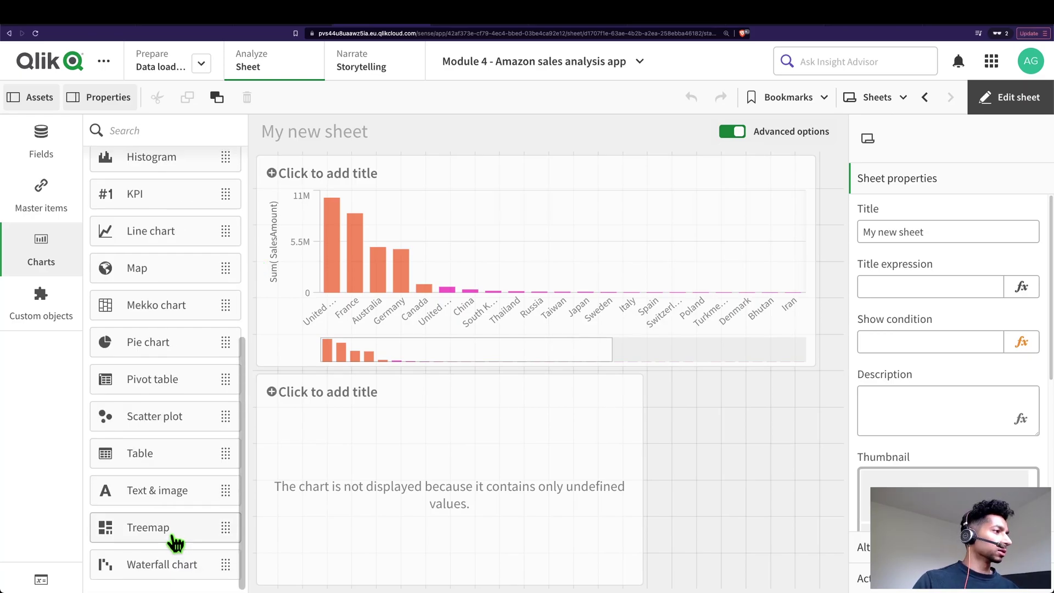
{"action": "left_click_drag", "start_coordinate": [135, 455], "coordinate": [749, 509]}
{"action": "left_click", "coordinate": [951, 235]}
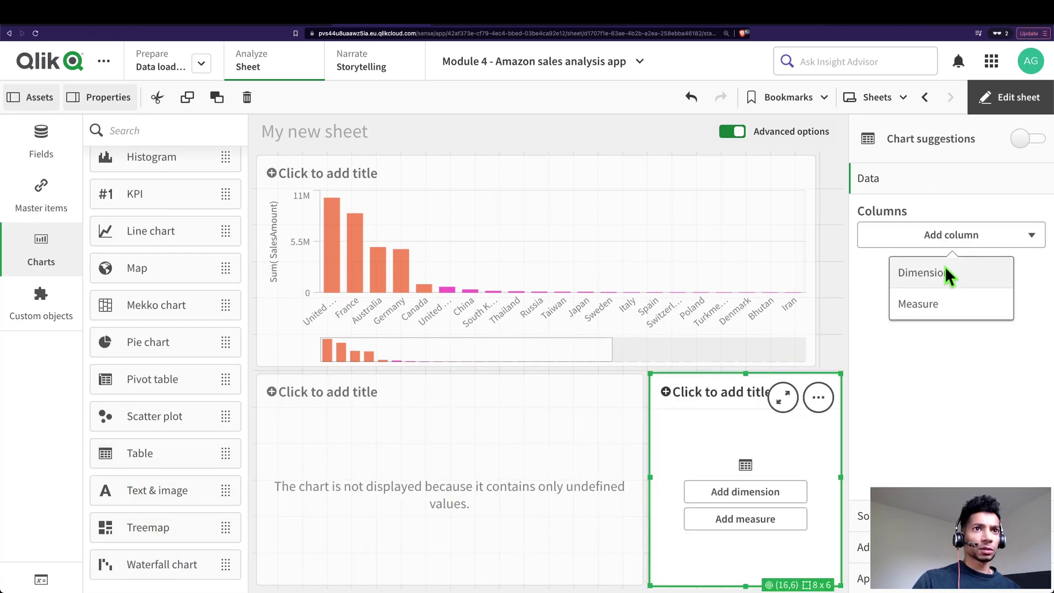
{"action": "left_click", "coordinate": [951, 275]}
{"action": "left_click", "coordinate": [1018, 279]}
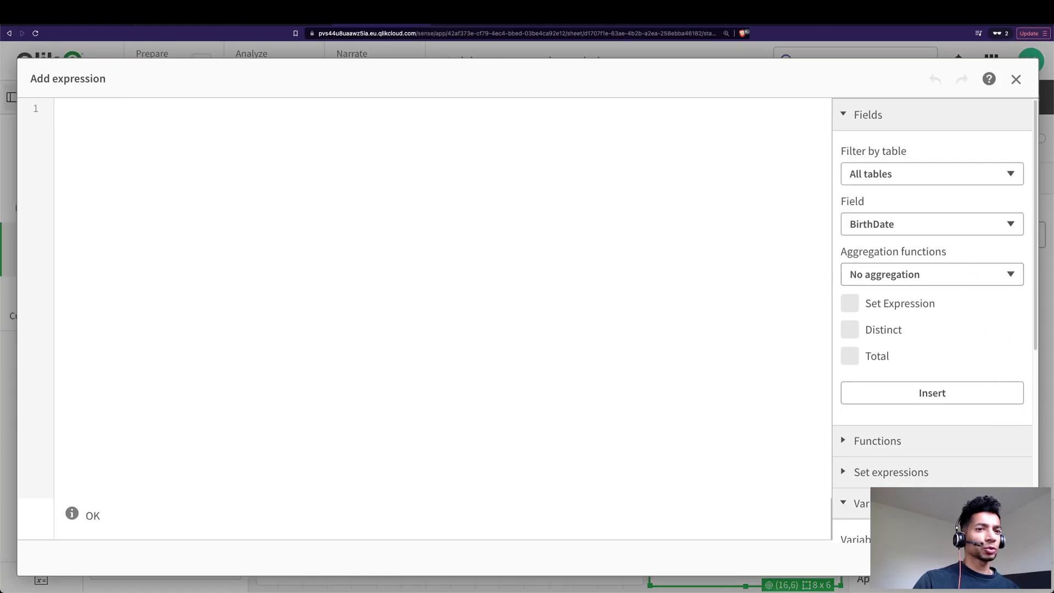
{"action": "key", "text": "Escape"}
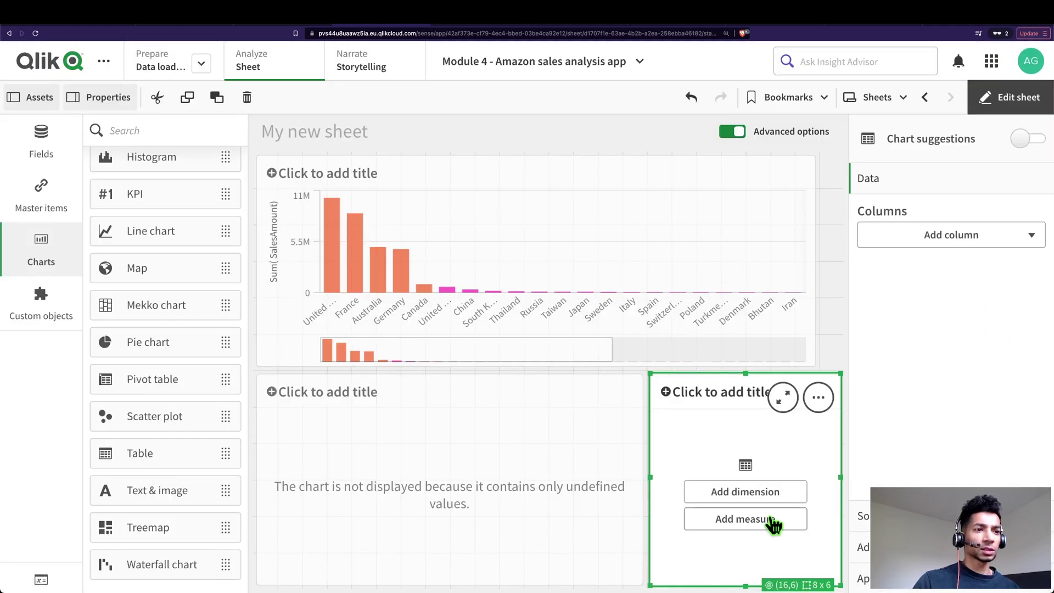
- Add a dimension column and enter the values 'top countries', 'middles countries', 'bottom countries'
{"action": "left_click", "coordinate": [987, 249]}
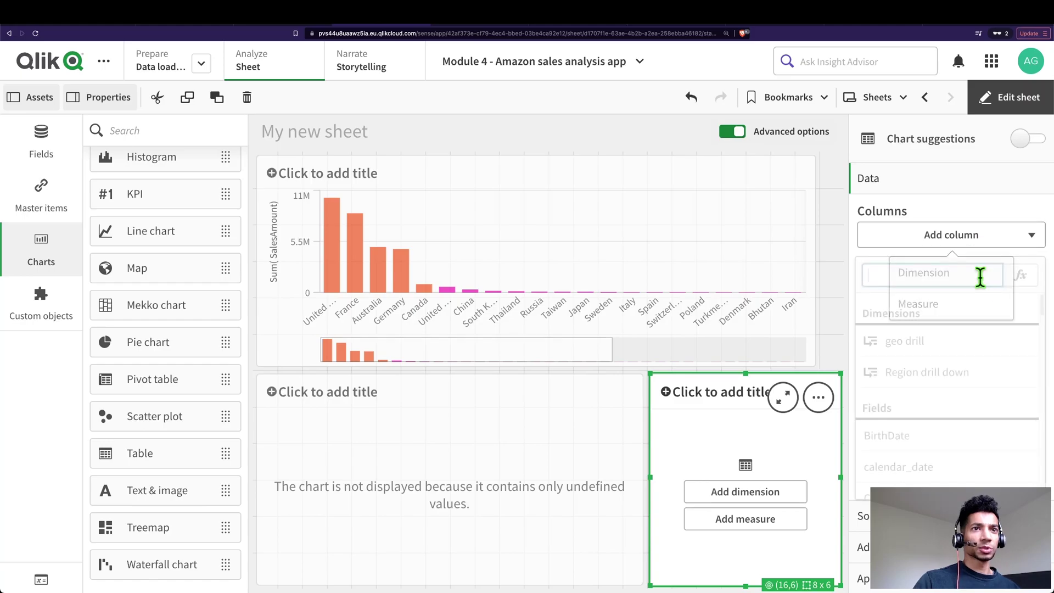
{"action": "left_click", "coordinate": [979, 275]}
{"action": "left_click", "coordinate": [1017, 279]}
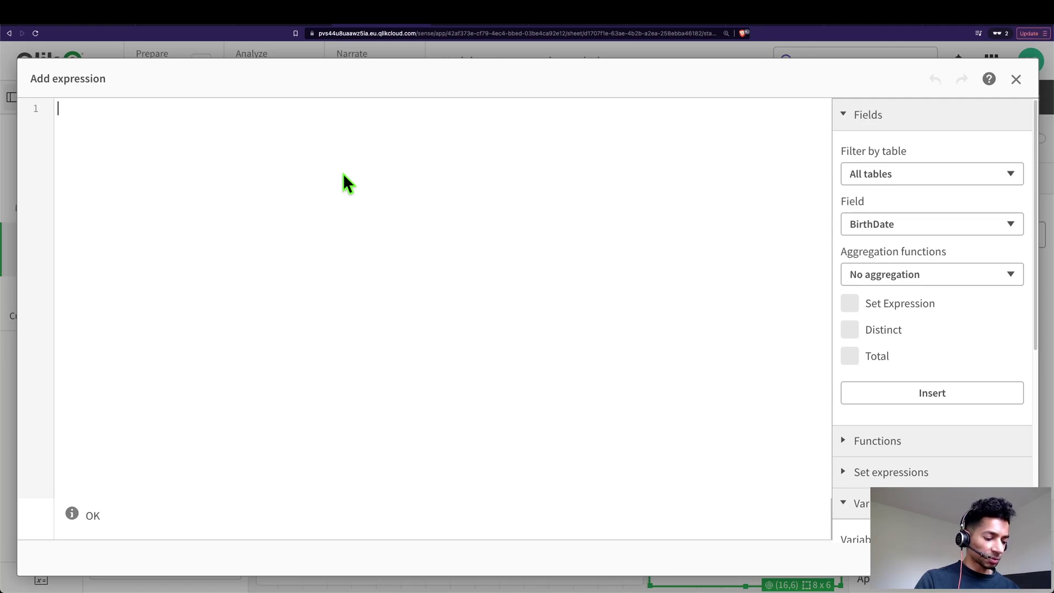
{"action": "type", "text": "("}
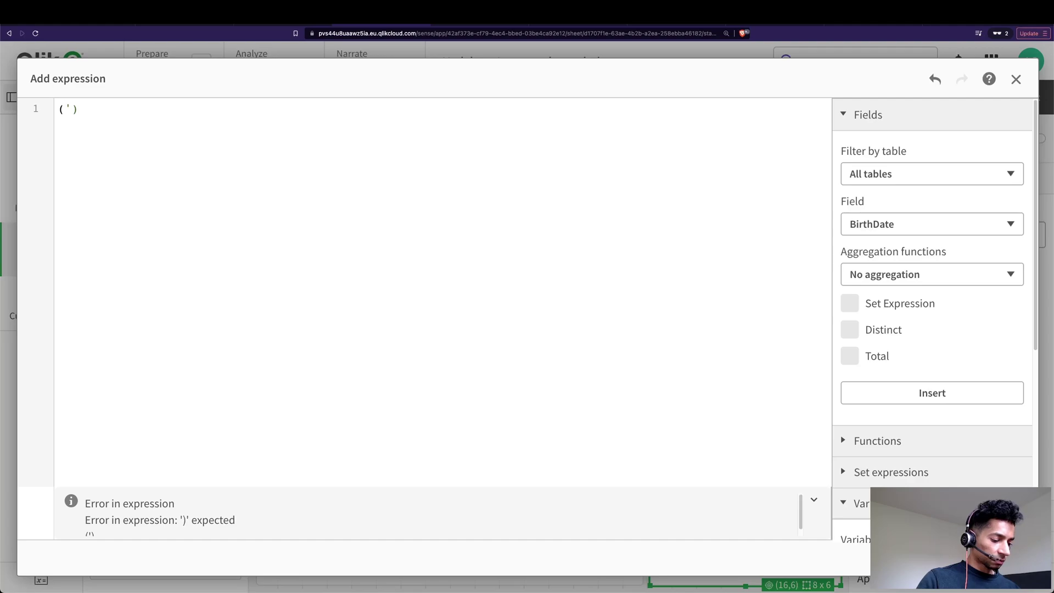
{"action": "type", "text": "'top countries','"}
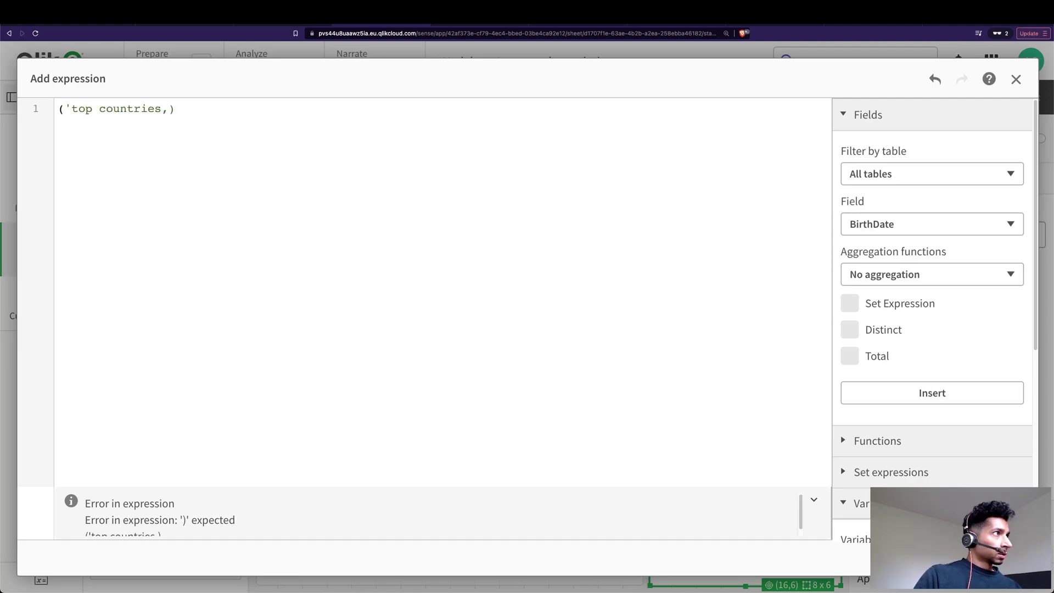
{"action": "type", "text": "middles counrtries',bottom countries'"}
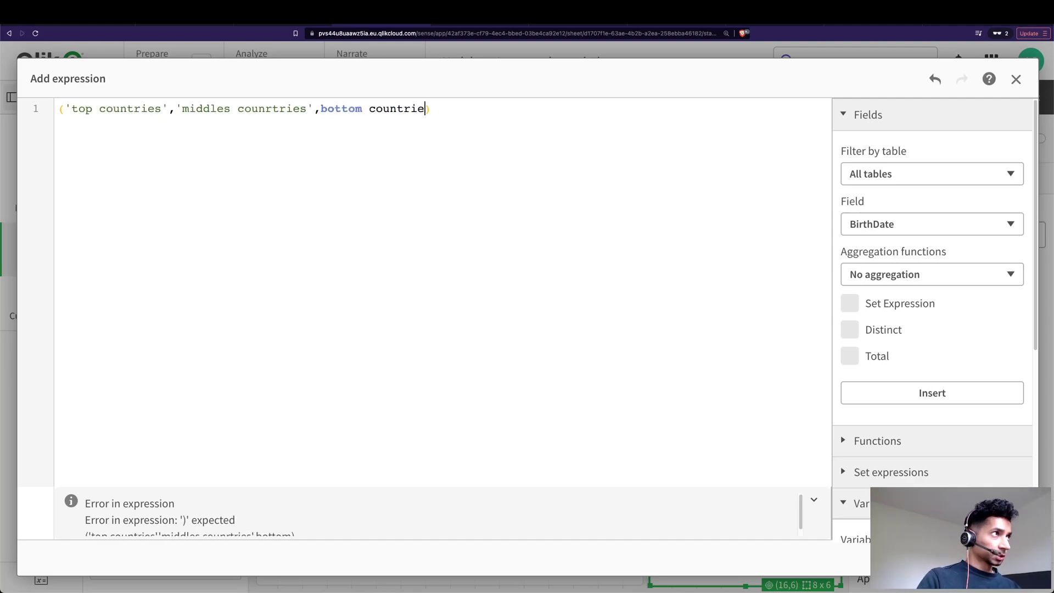
{"action": "left_click", "coordinate": [321, 108]}
{"action": "type", "text": "'"}
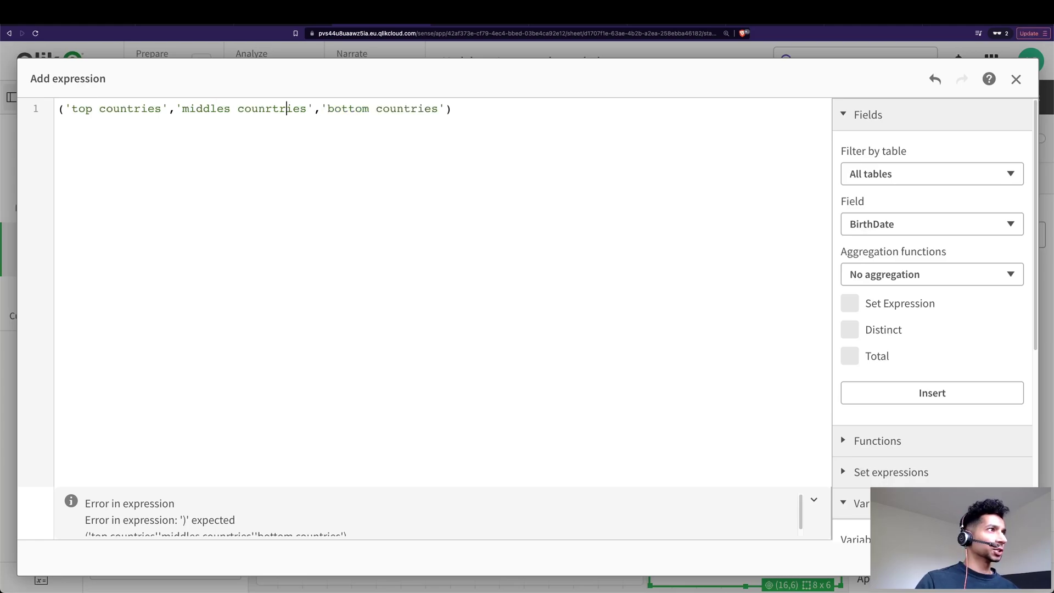
- Wrap the three country-group values in ValueList() and check the expression
{"action": "left_click", "coordinate": [204, 109]}
{"action": "left_click", "coordinate": [59, 108]}
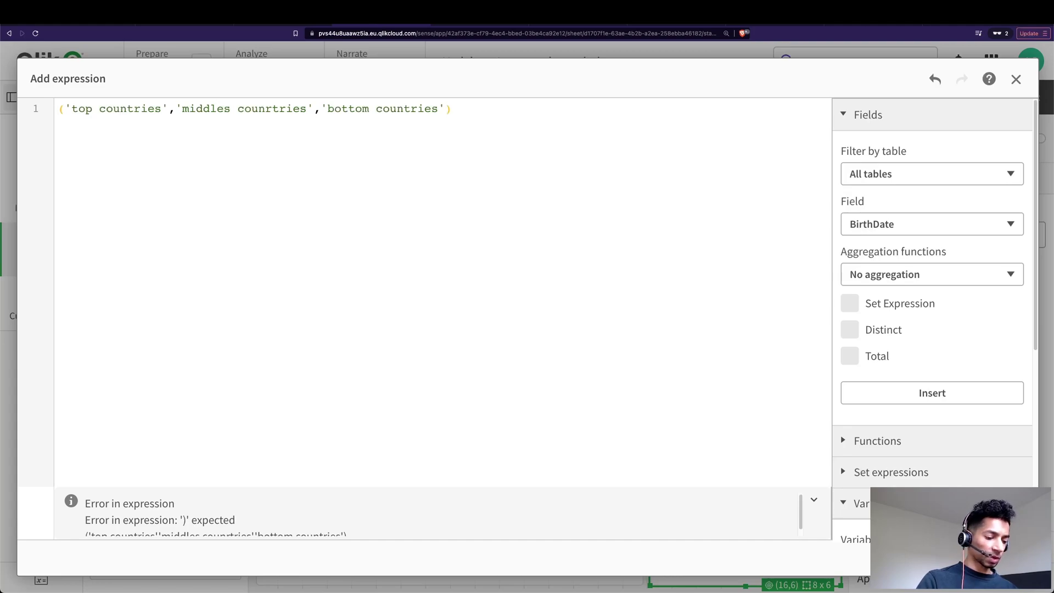
{"action": "type", "text": "valueli"}
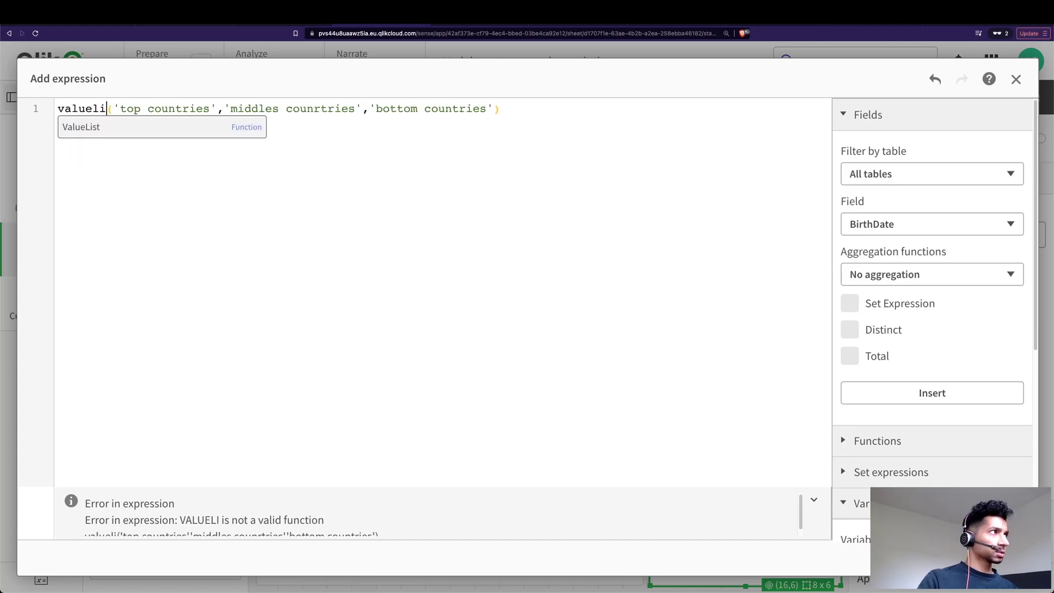
{"action": "key", "text": "Return"}
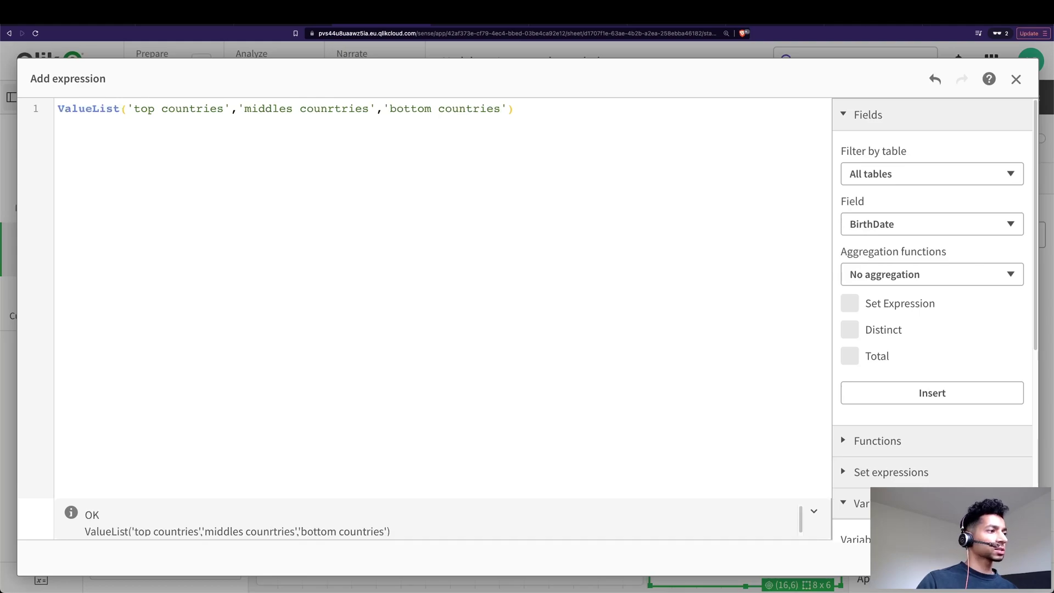
{"action": "double_click", "coordinate": [106, 108]}
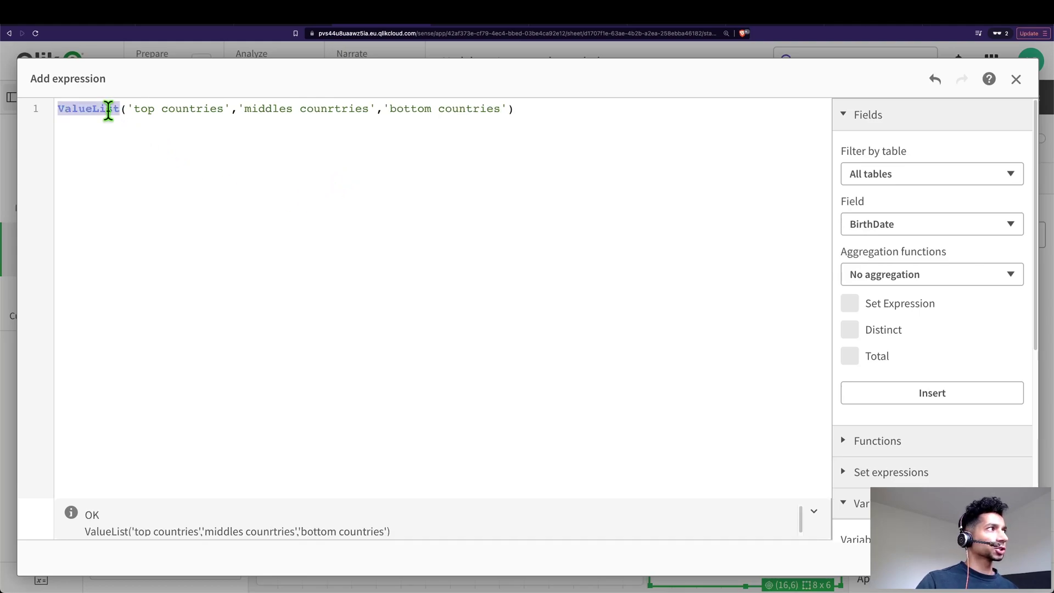
{"action": "left_click", "coordinate": [166, 110]}
{"action": "left_click", "coordinate": [417, 109]}
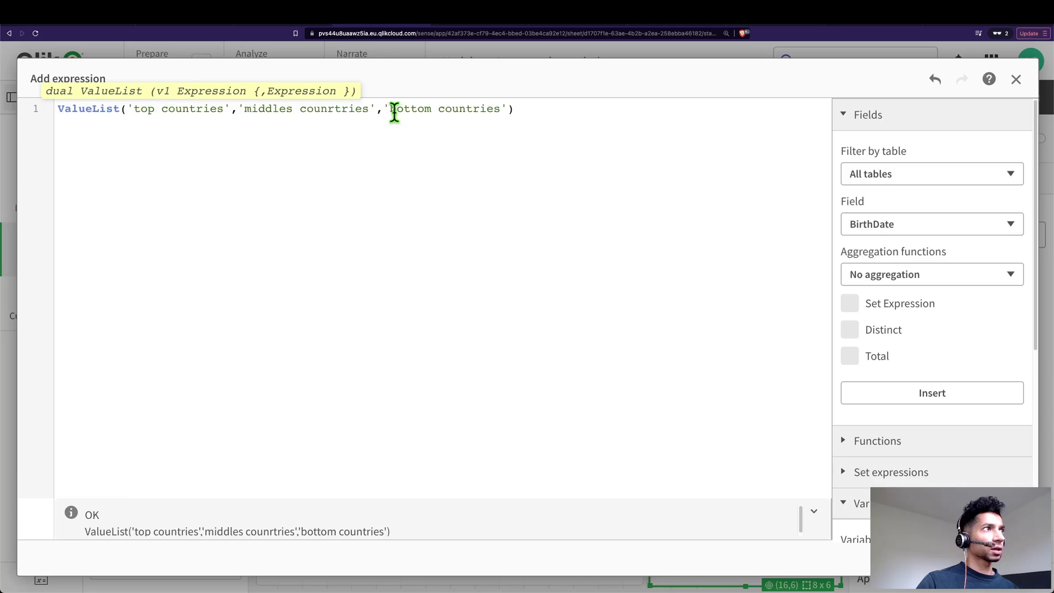
{"action": "left_click_drag", "start_coordinate": [390, 110], "coordinate": [502, 111]}
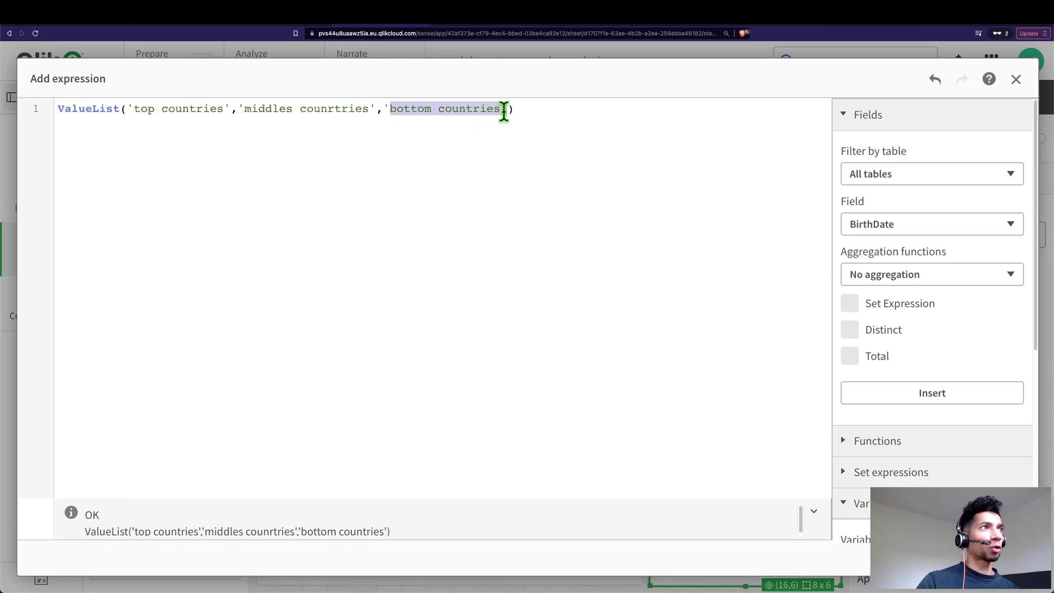
{"action": "left_click", "coordinate": [428, 153]}
- Apply the ValueList expression and label the dimension 'SSynthetic dimensions'
{"action": "left_click", "coordinate": [334, 110]}
{"action": "key", "text": "BackSpace"}
{"action": "left_click", "coordinate": [1010, 557]}
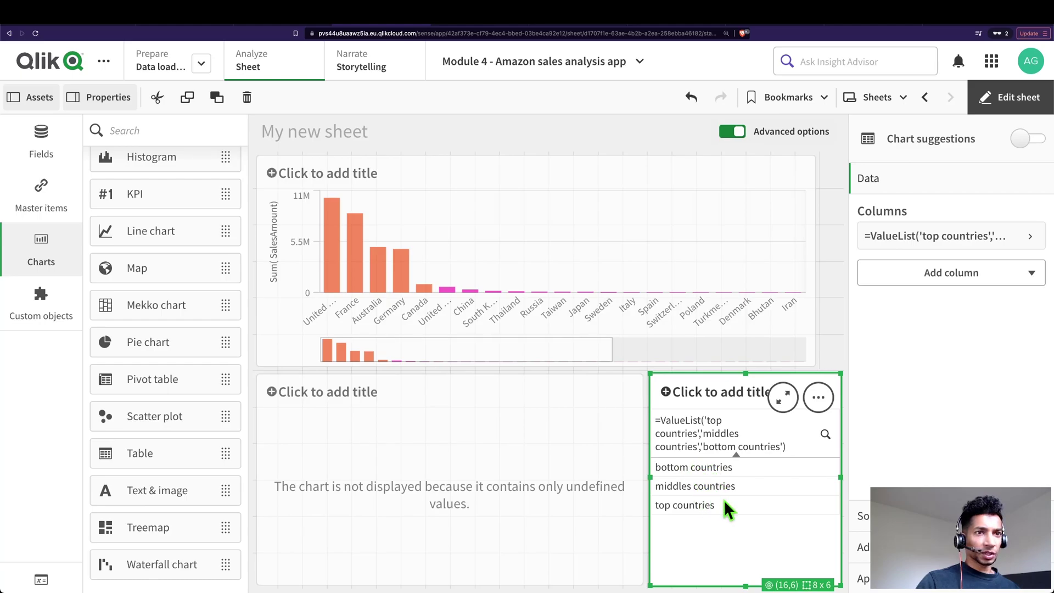
{"action": "left_click", "coordinate": [934, 237]}
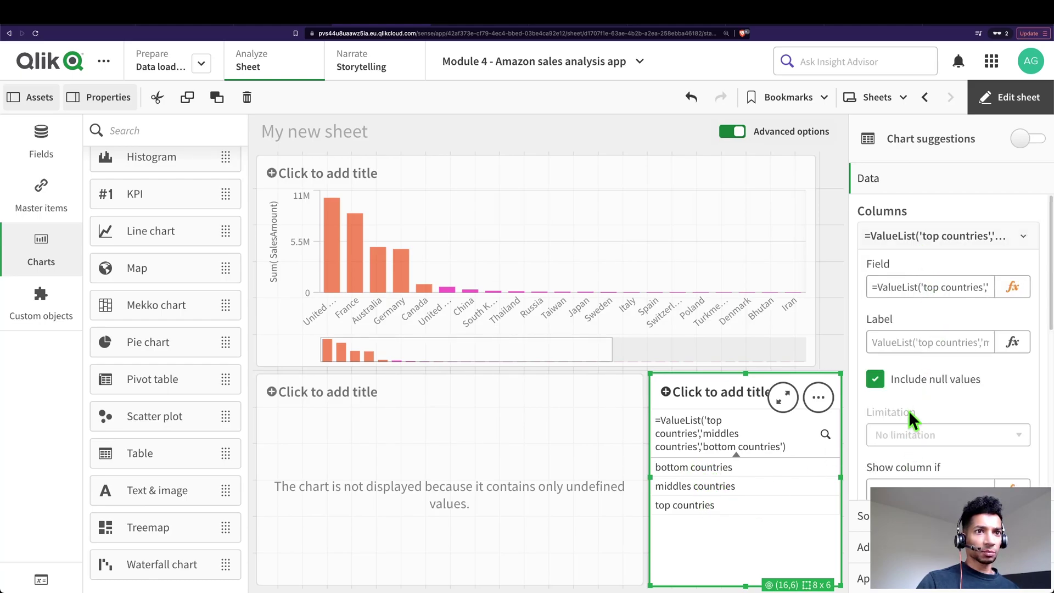
{"action": "left_click", "coordinate": [928, 342]}
{"action": "type", "text": "SSynthetic dimensions"}
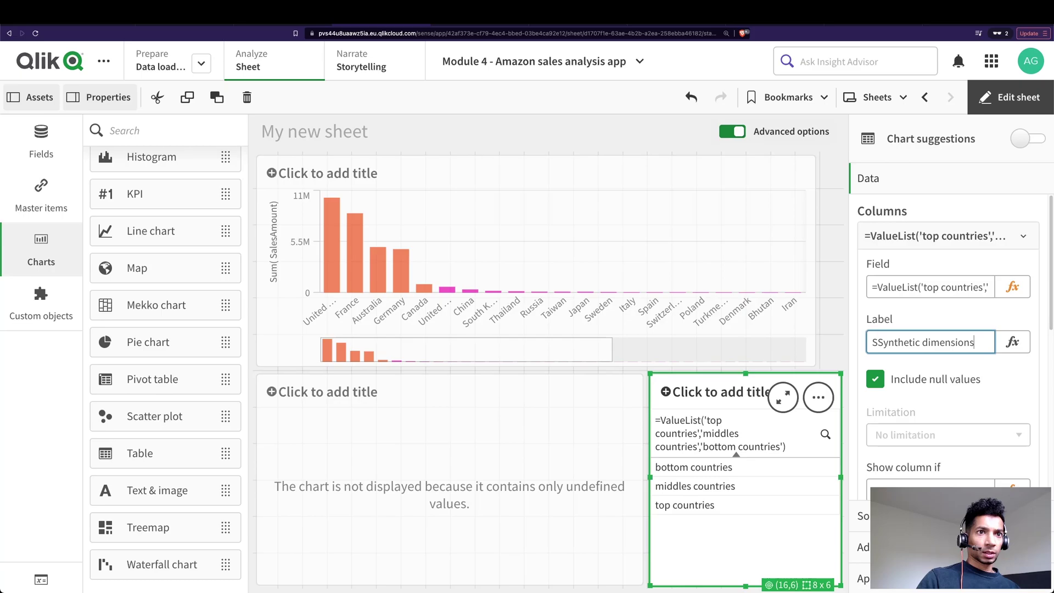
{"action": "key", "text": "Return"}
{"action": "left_click", "coordinate": [934, 237]}
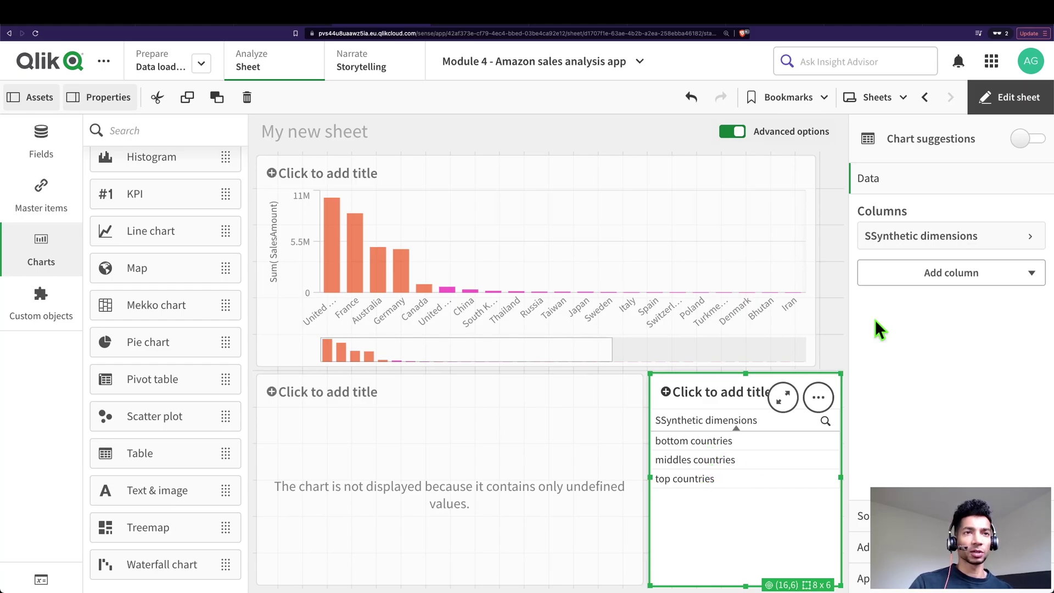
- Reopen the SSynthetic dimensions ValueList expression to review its ending
{"action": "left_click", "coordinate": [944, 236]}
{"action": "left_click", "coordinate": [1016, 286]}
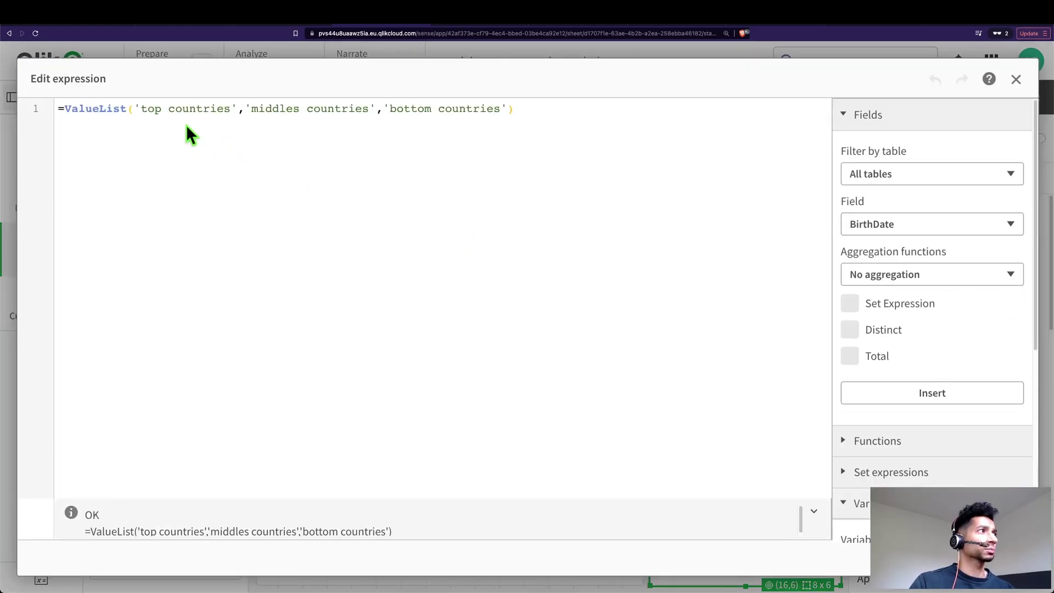
{"action": "double_click", "coordinate": [507, 108]}
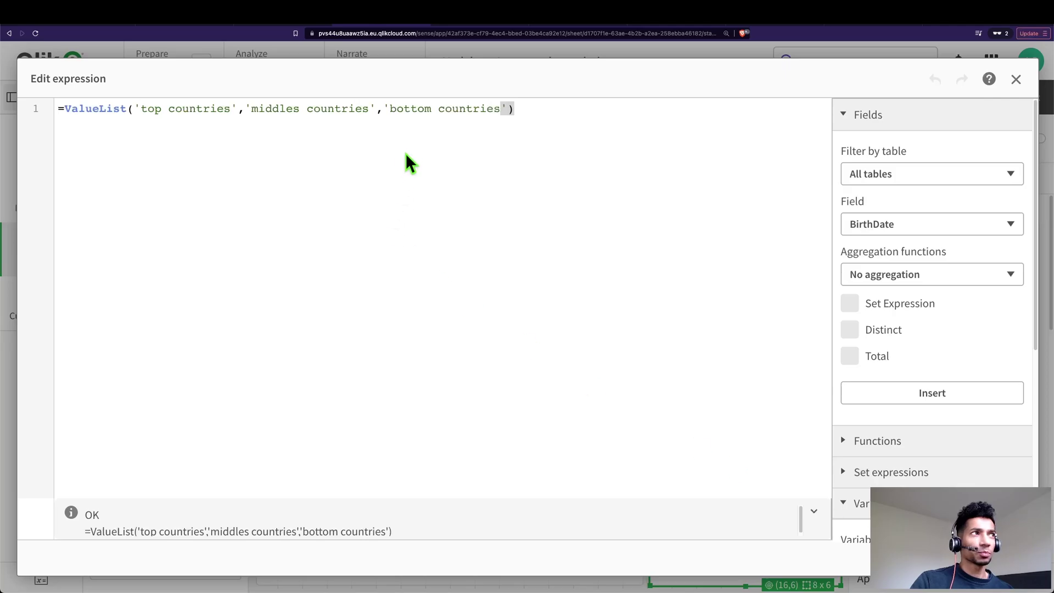
{"action": "left_click", "coordinate": [414, 137]}
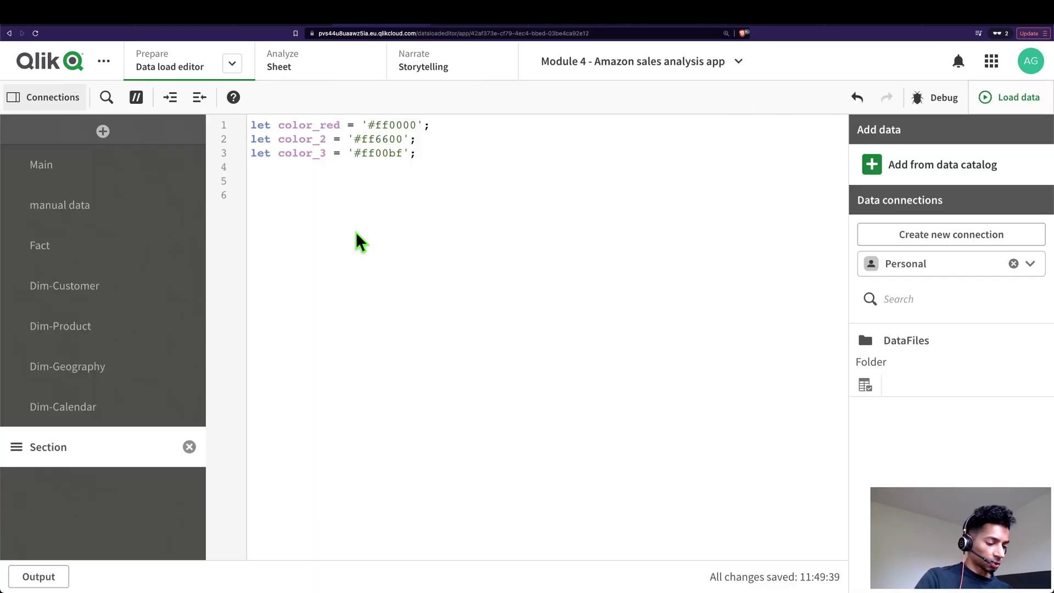
- Add set vtoplist = 'top countries','middle countries','bottom countries' to the script and reload
{"action": "type", "text": "set"}
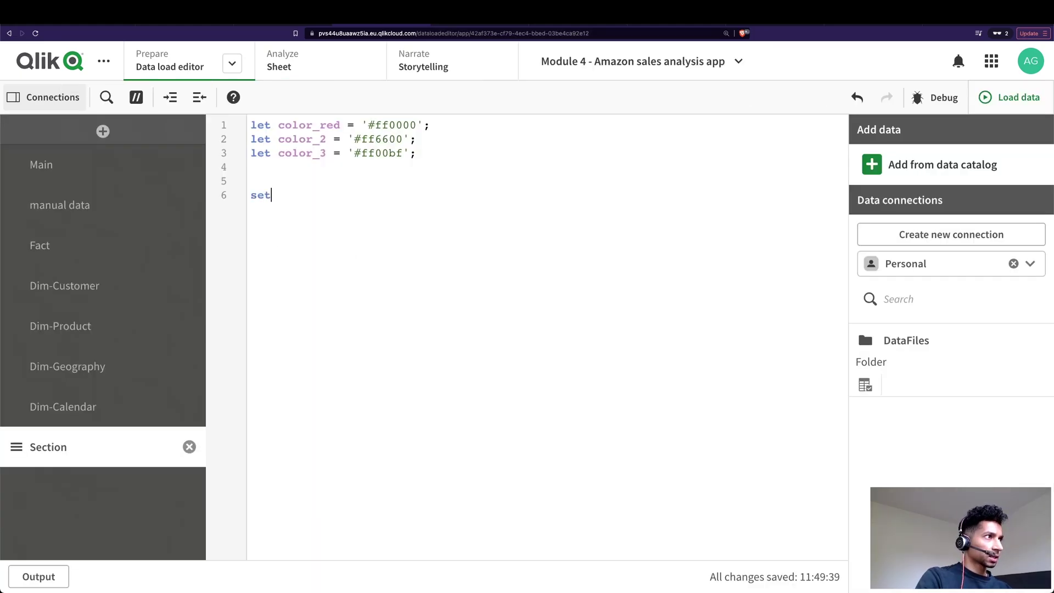
{"action": "type", "text": " vtoplist = '"}
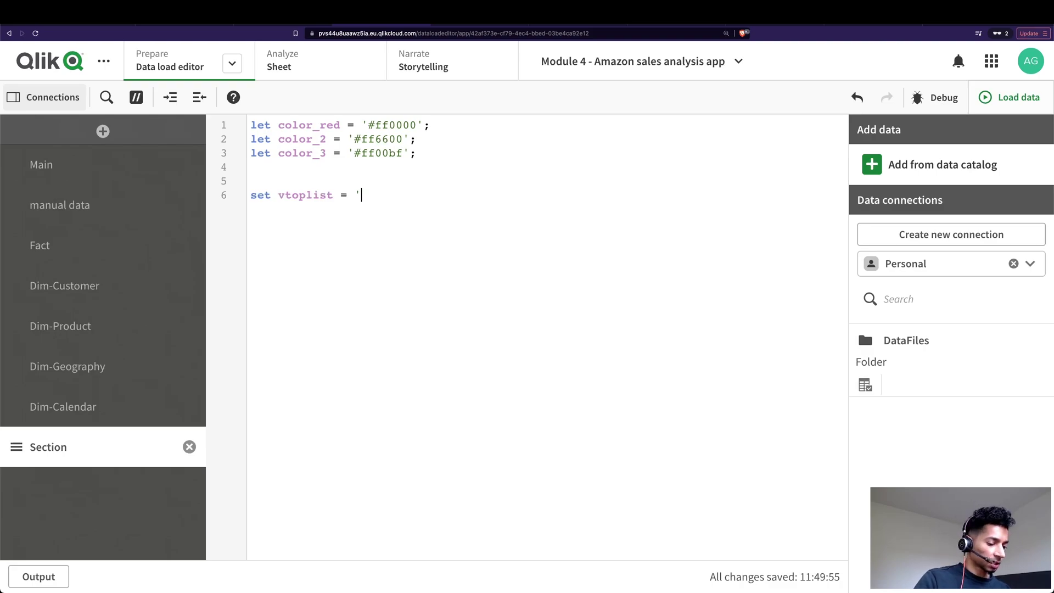
{"action": "type", "text": "top countries','middle countries','bottom countries';"}
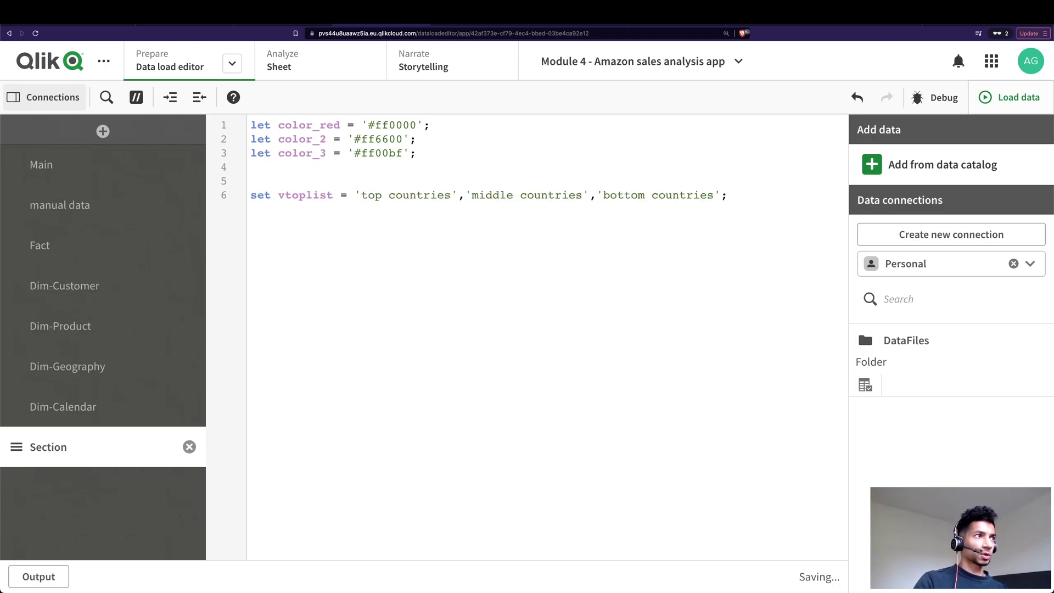
{"action": "key", "text": "ctrl+r"}
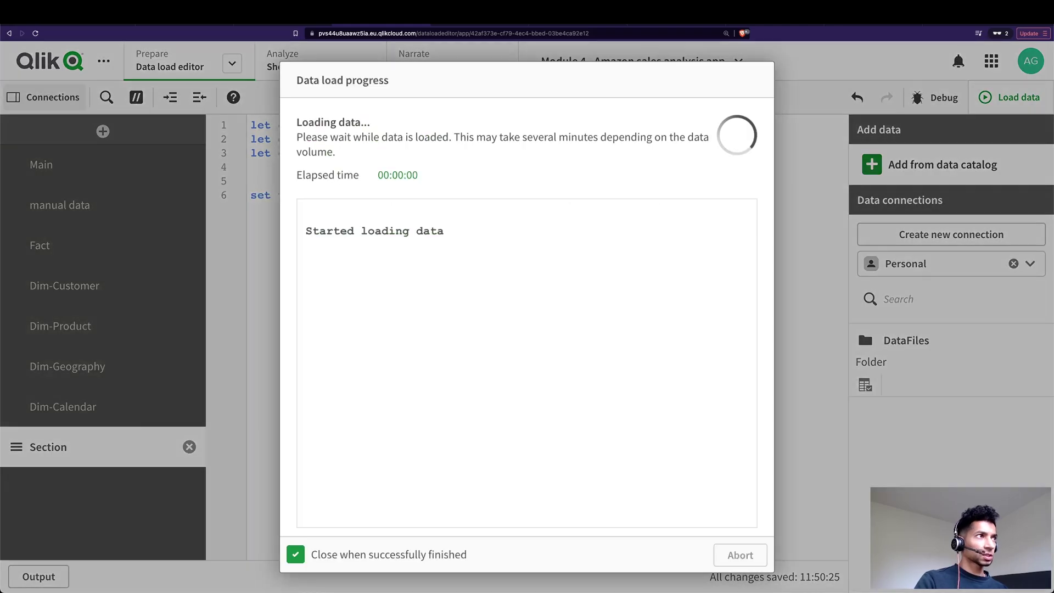
- Replace the country-group filter pane's dimension with ValueList($(vtoplist))
{"action": "left_click", "coordinate": [280, 73]}
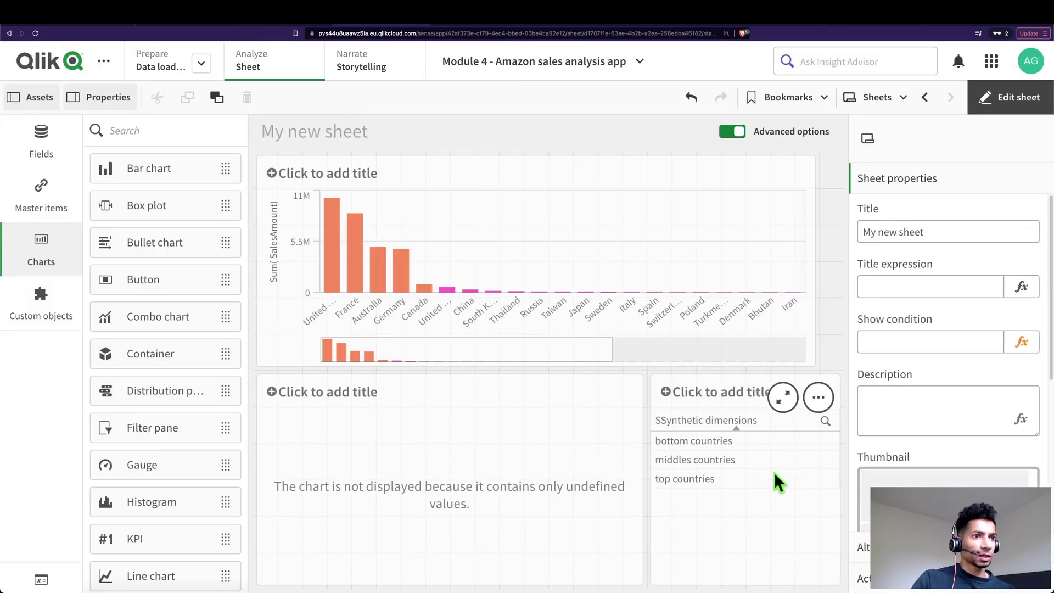
{"action": "left_click", "coordinate": [775, 477]}
{"action": "left_click", "coordinate": [1010, 287]}
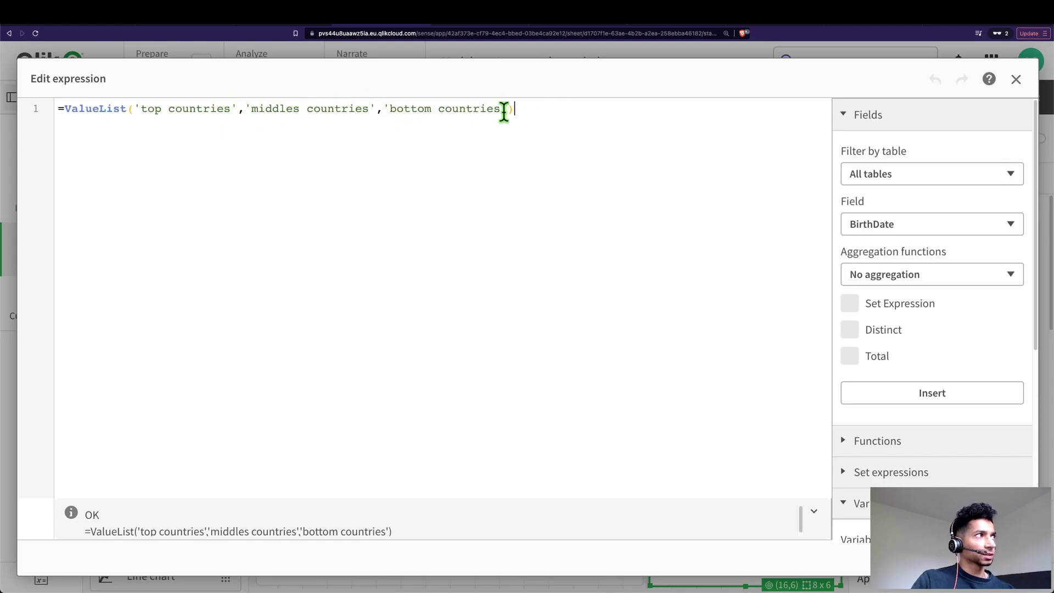
{"action": "left_click_drag", "start_coordinate": [504, 113], "coordinate": [33, 102]}
{"action": "type", "text": "val"}
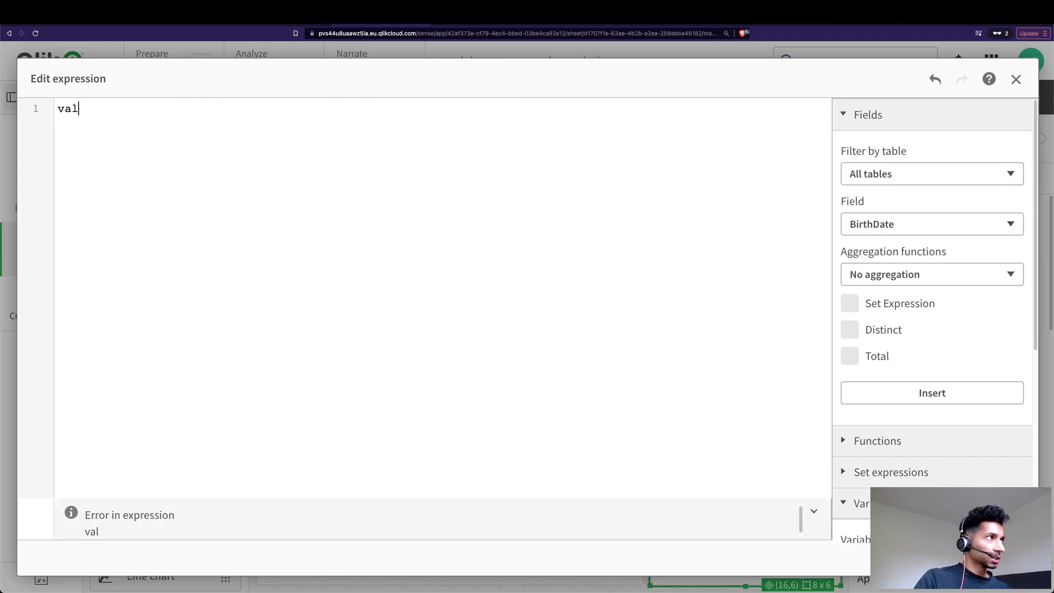
{"action": "type", "text": "ueList($("}
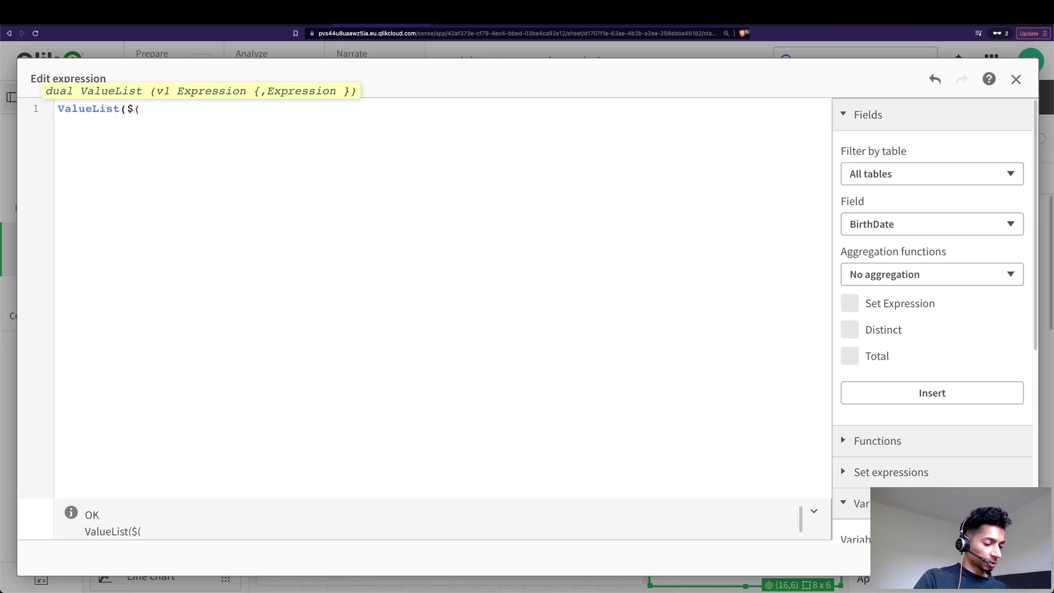
{"action": "type", "text": "vtoplist))"}
{"action": "left_click", "coordinate": [1005, 558]}
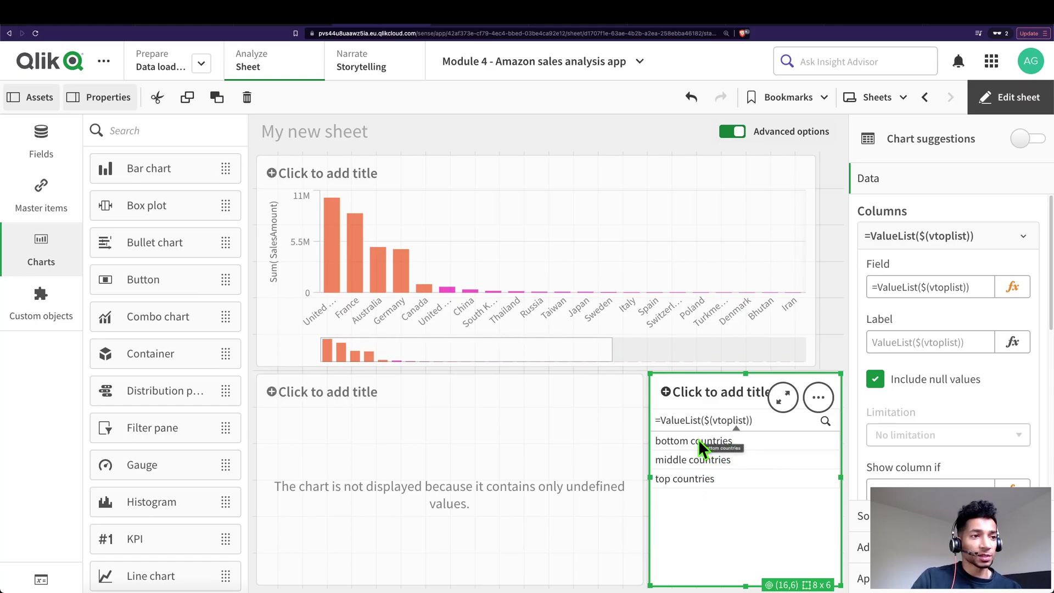
- Add the dimension ValueList($(vtoplist)) to the empty chart below the bar chart
{"action": "left_click", "coordinate": [549, 467]}
{"action": "left_click", "coordinate": [950, 250]}
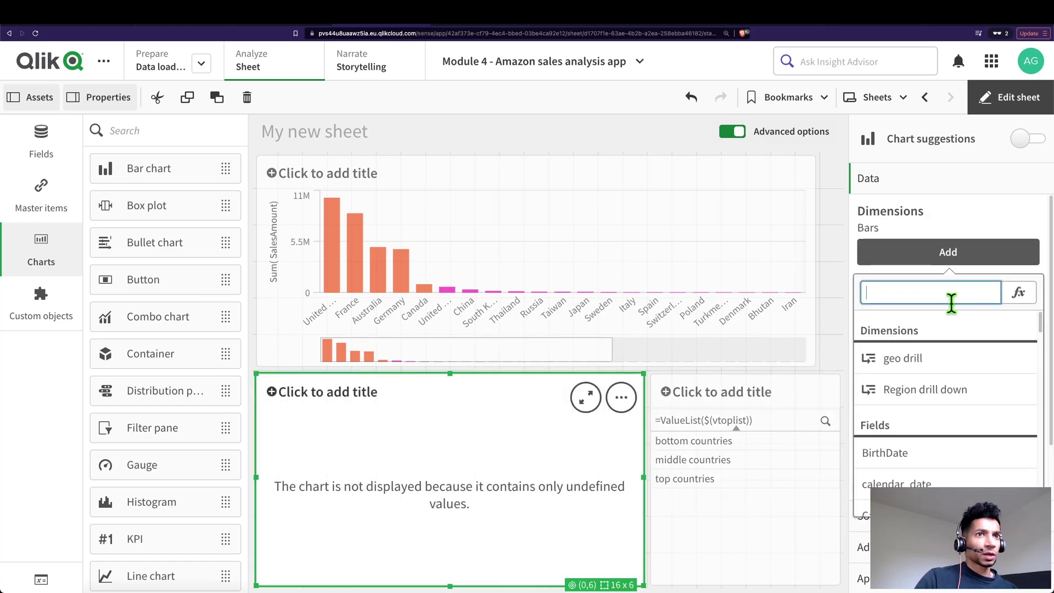
{"action": "left_click", "coordinate": [1016, 294]}
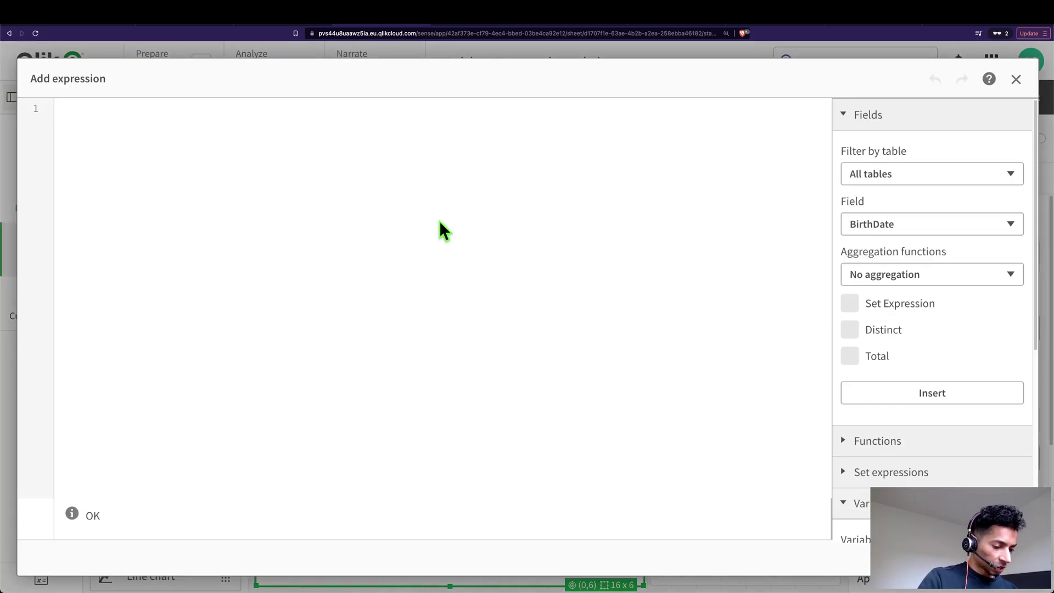
{"action": "type", "text": "valu"}
{"action": "key", "text": "Return"}
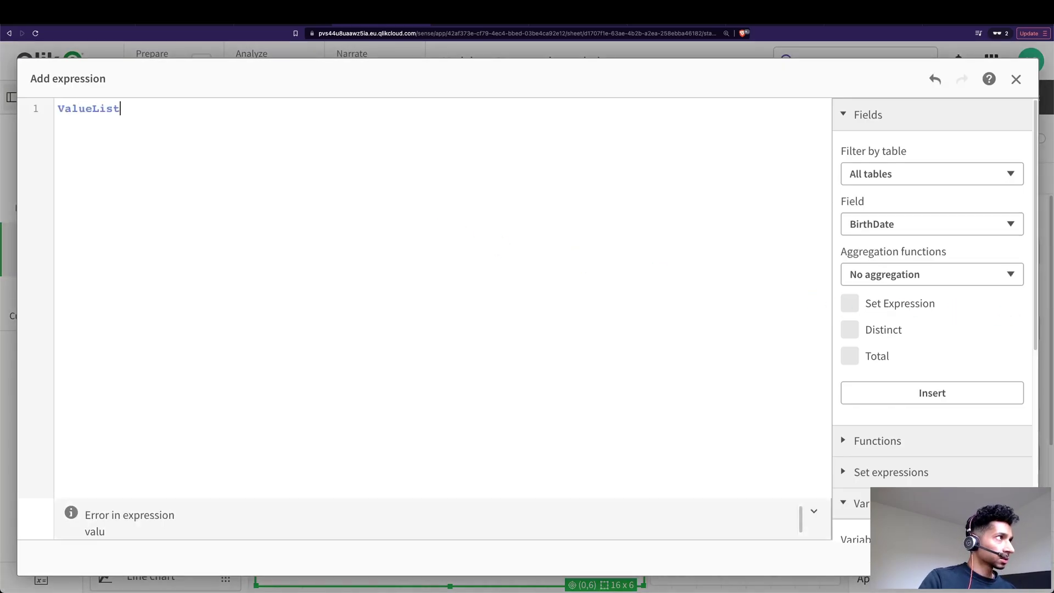
{"action": "type", "text": "("}
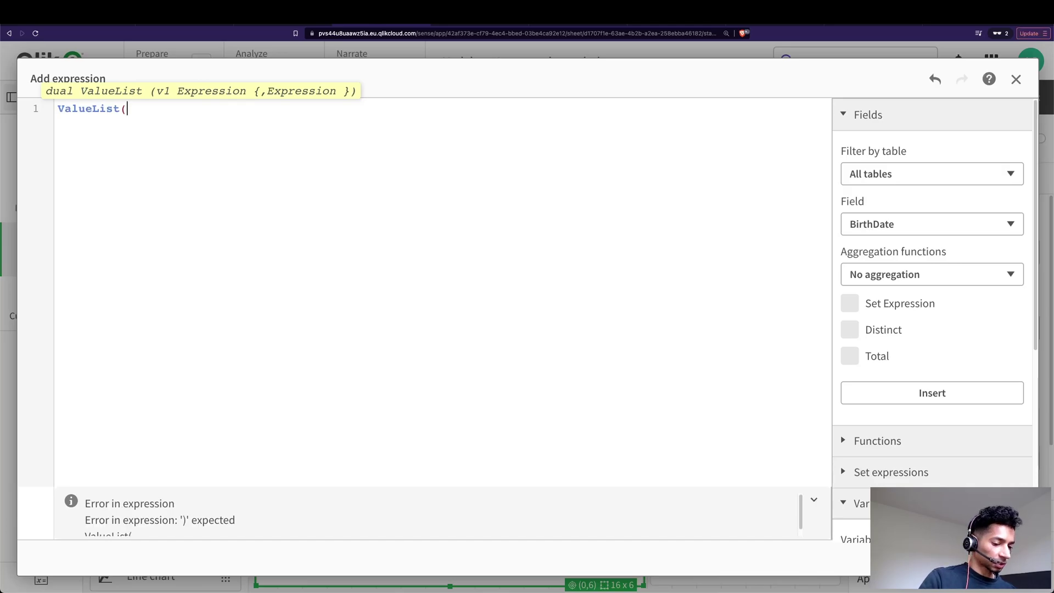
{"action": "type", "text": "$(vtoplist)"}
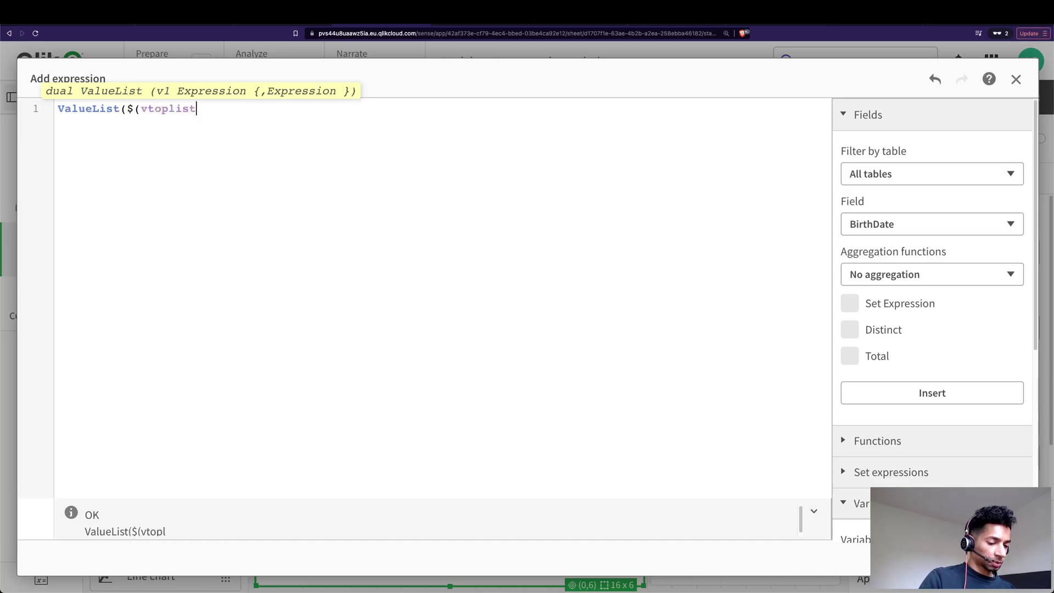
{"action": "type", "text": ")"}
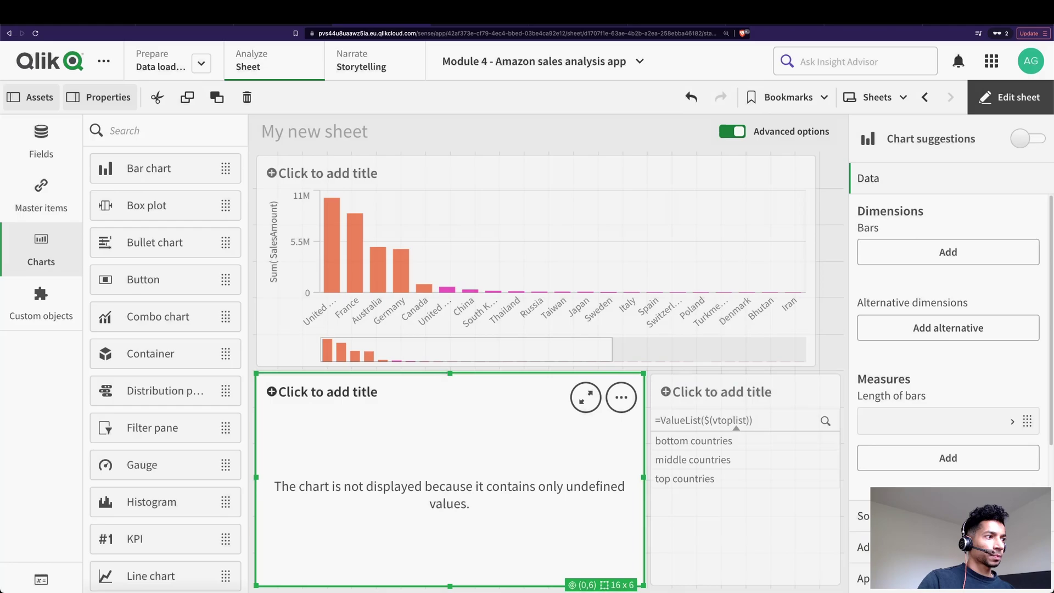
{"action": "left_click", "coordinate": [1011, 557]}
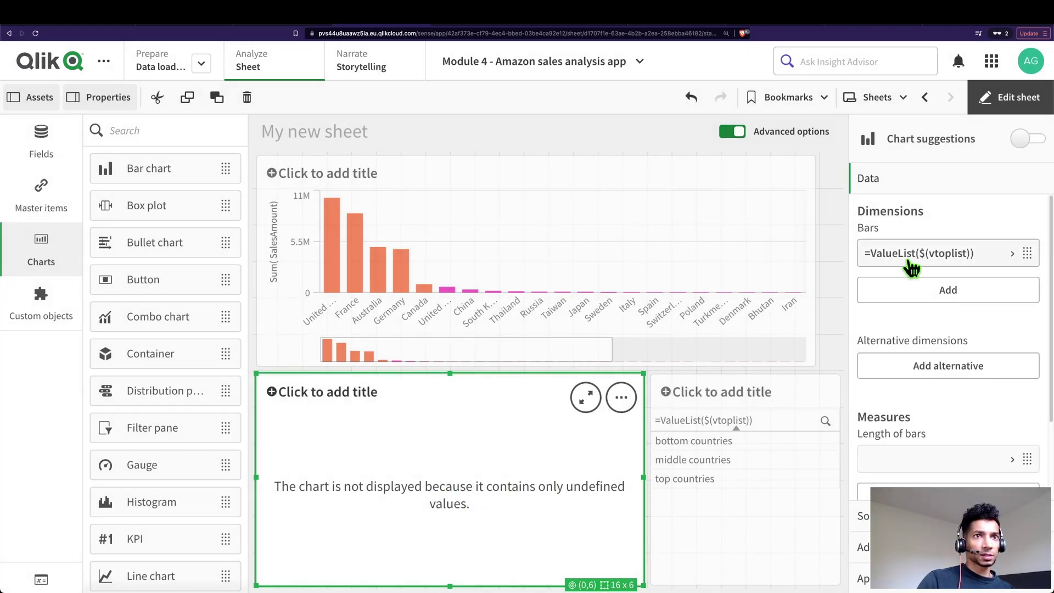
{"action": "scroll", "coordinate": [915, 259], "scroll_direction": "down", "scroll_amount": 1}
{"action": "left_click", "coordinate": [946, 434]}
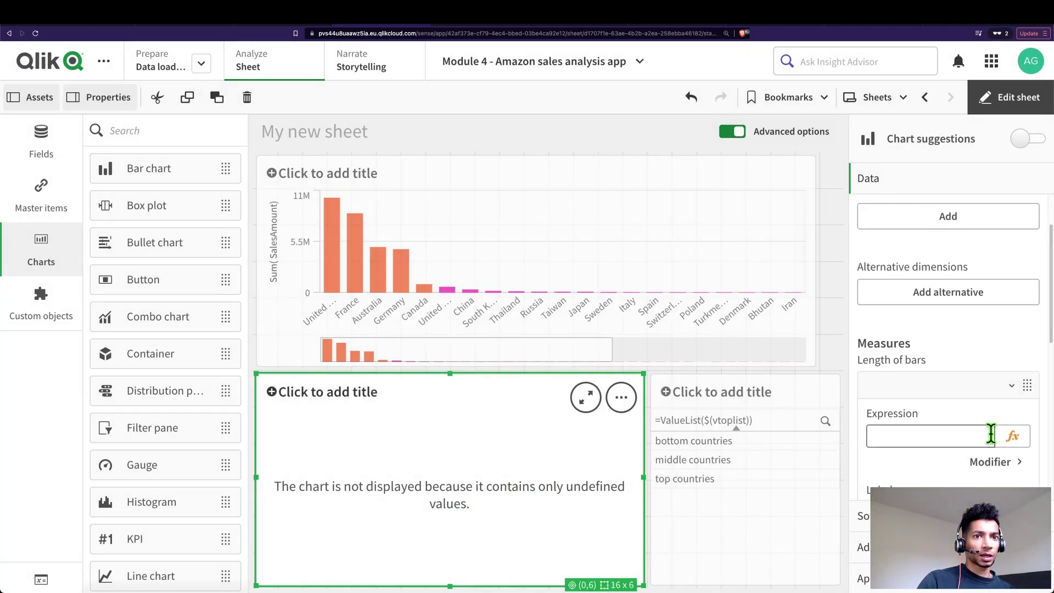
- Enter the measure if(ValueList($(vtoplist)) = 'top countries', sum(SalesAmount))
{"action": "left_click", "coordinate": [1012, 435]}
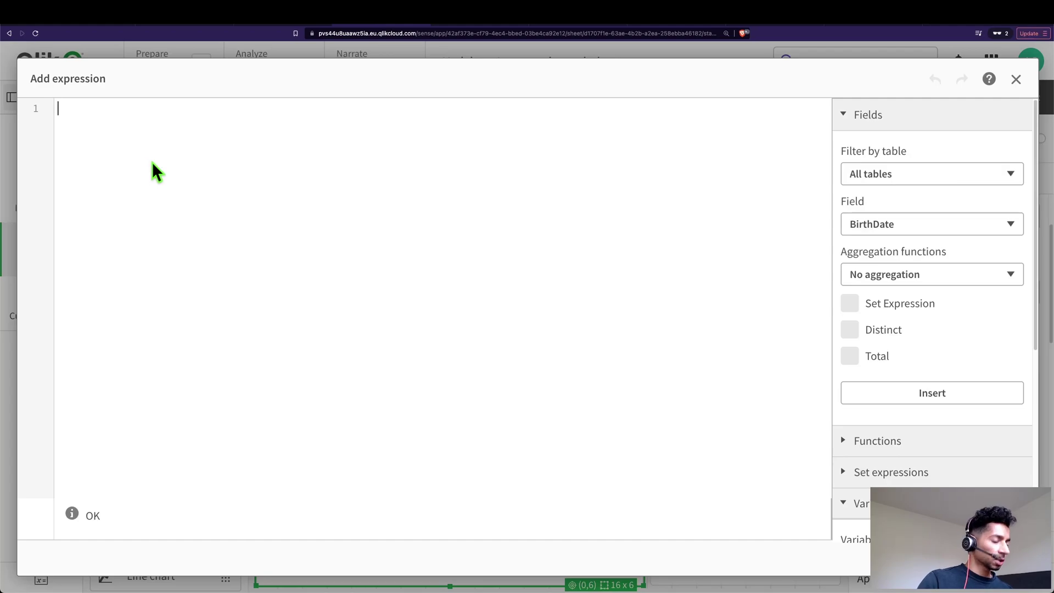
{"action": "type", "text": "if(Va"}
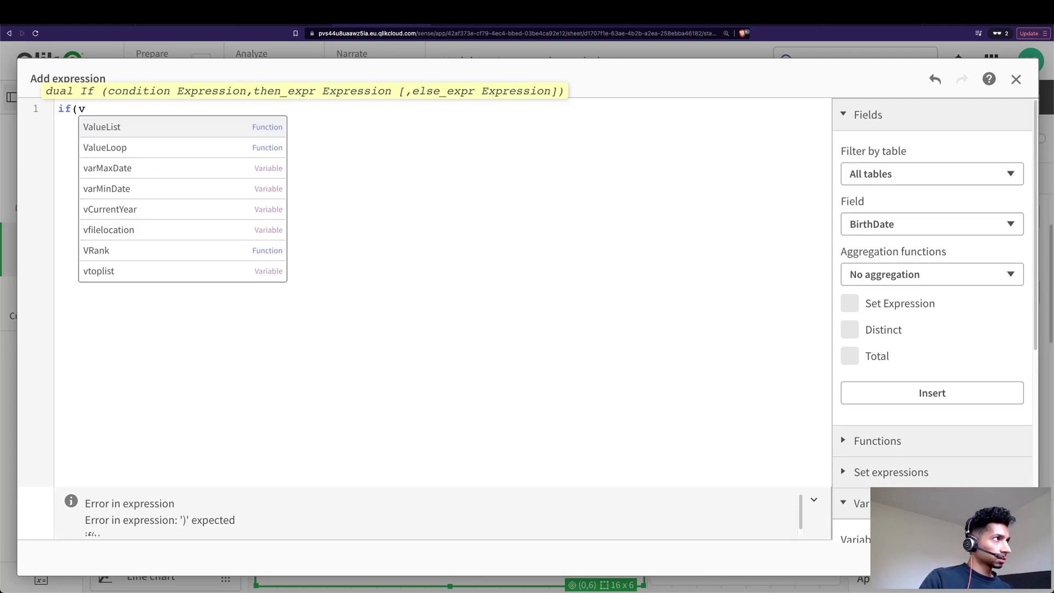
{"action": "key", "text": "Return"}
{"action": "type", "text": "("}
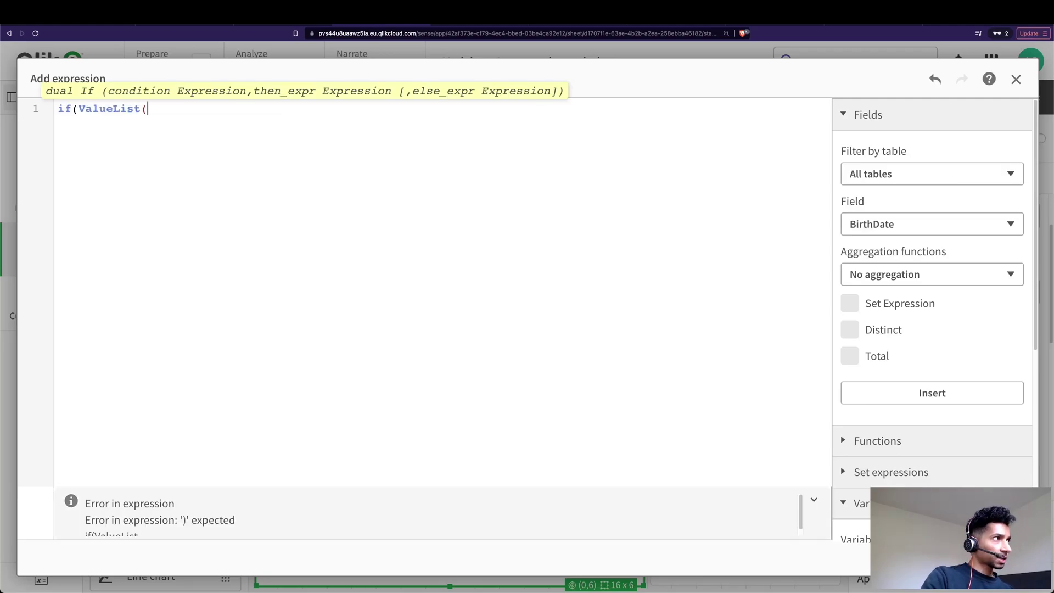
{"action": "type", "text": "$(vtop"}
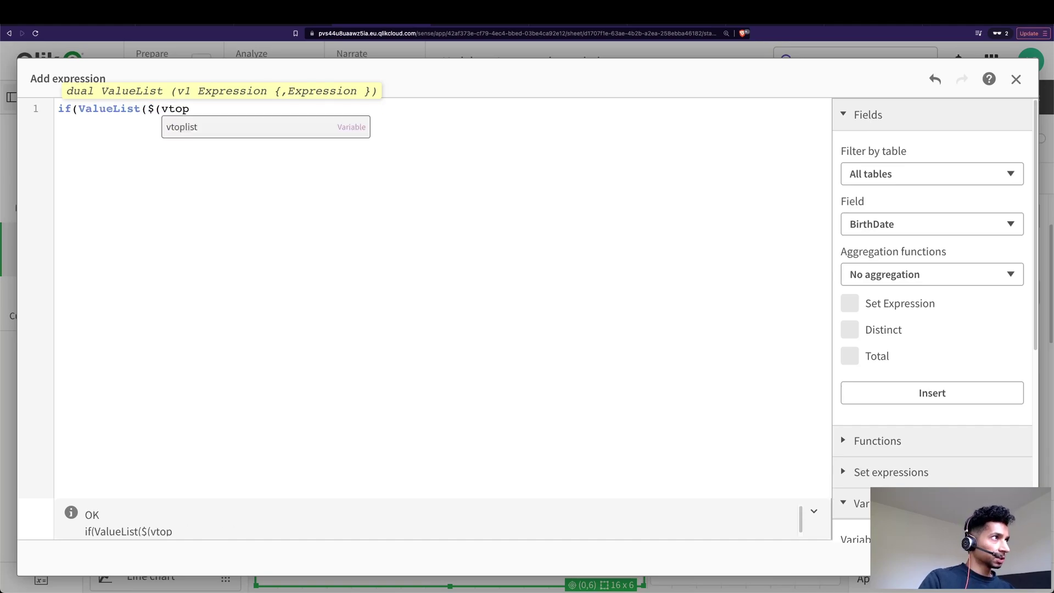
{"action": "key", "text": "Return"}
{"action": "type", "text": ")) = 'top countries')"}
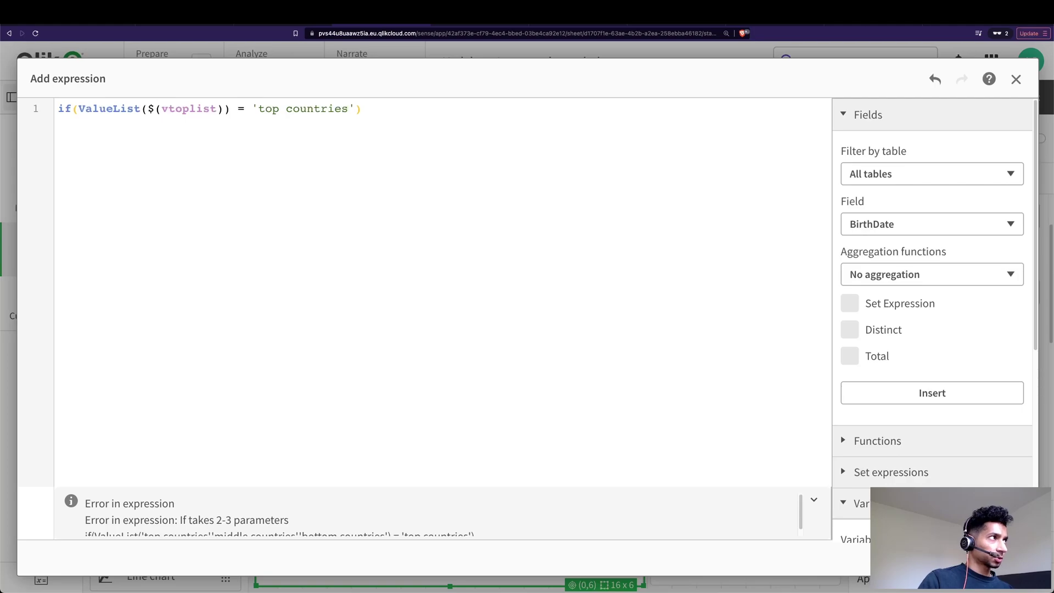
{"action": "key", "text": "Left"}
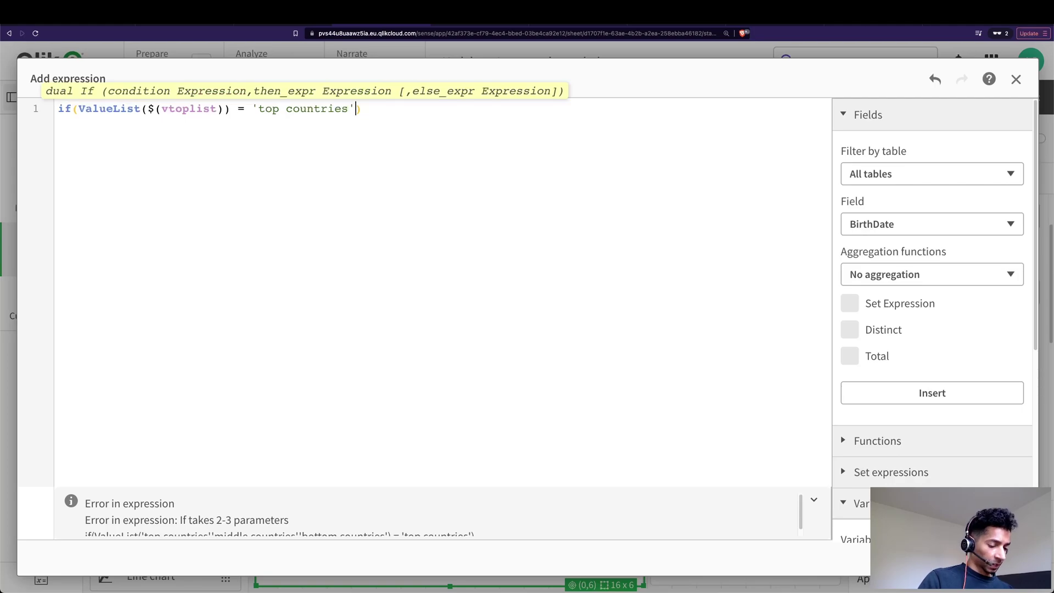
{"action": "type", "text": ", sum(Sales"}
{"action": "key", "text": "Return"}
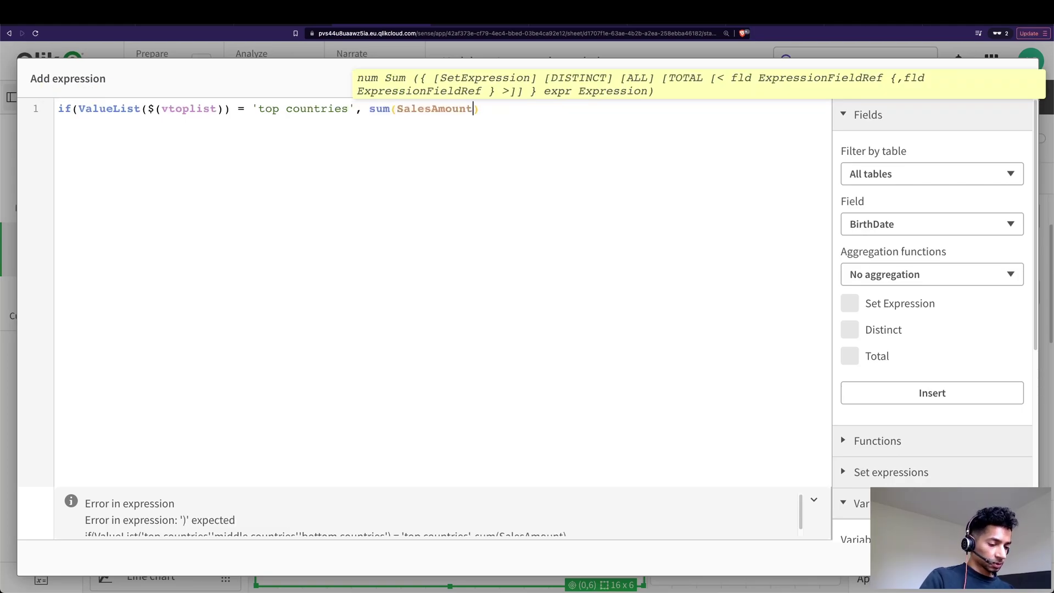
{"action": "type", "text": ")"}
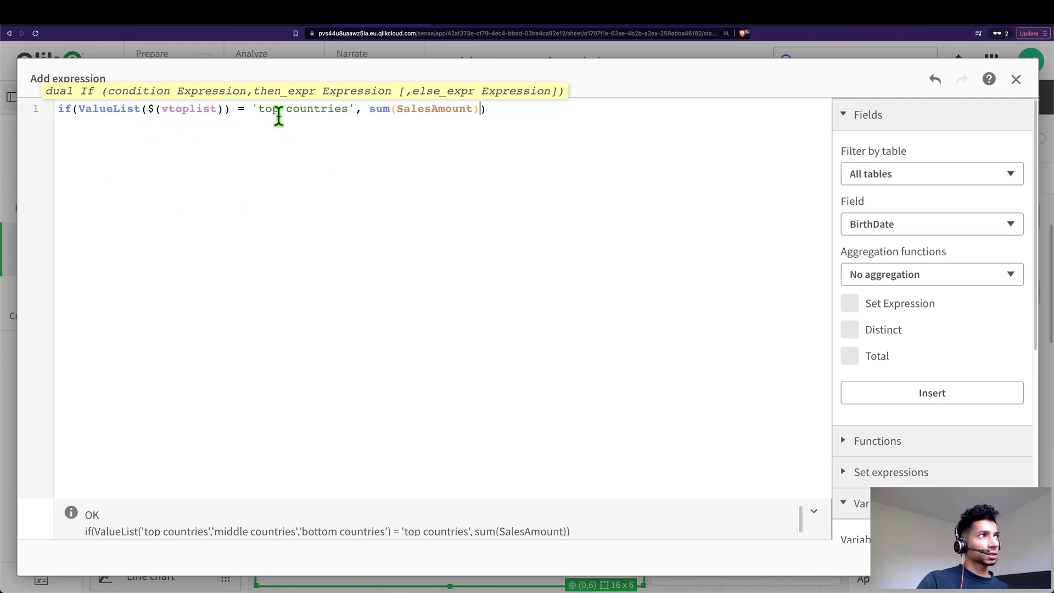
{"action": "left_click_drag", "start_coordinate": [259, 110], "coordinate": [476, 110]}
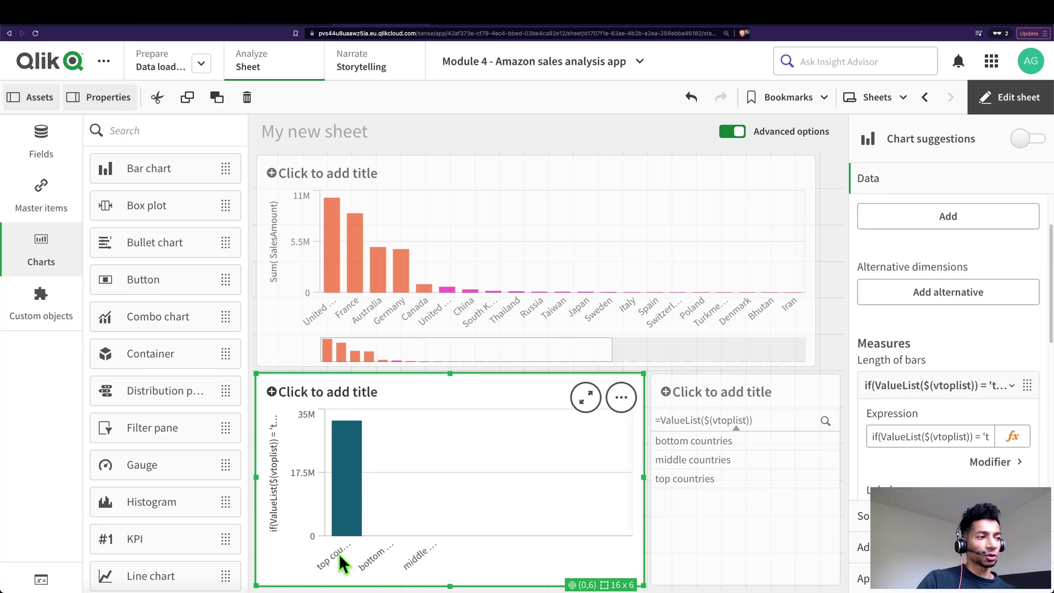
- Restrict the sum with {< Country = {'United States'} >} and close the if() parenthesis
{"action": "left_click", "coordinate": [1012, 437]}
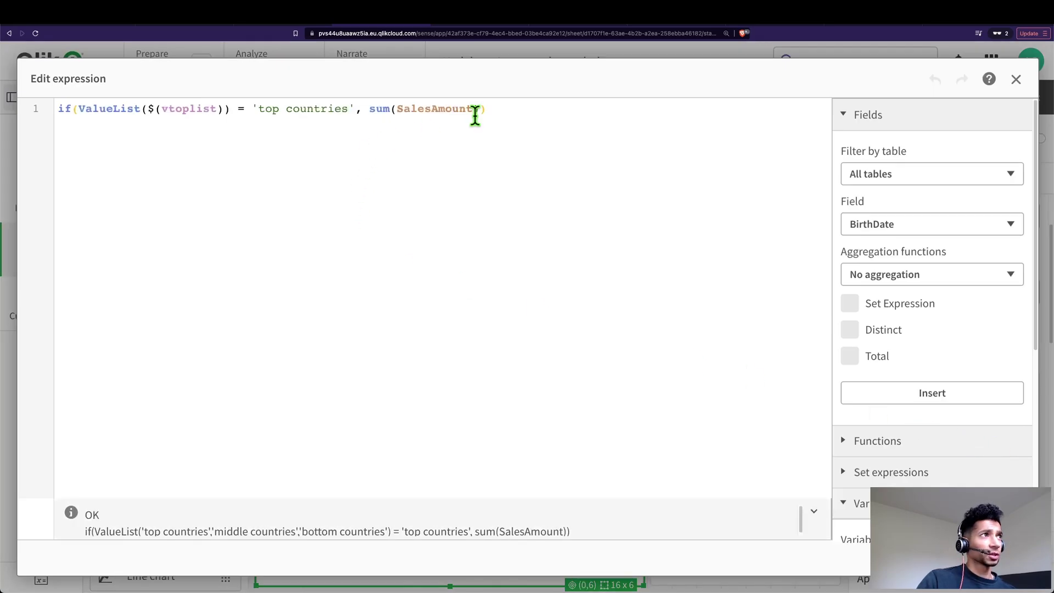
{"action": "key", "text": "BackSpace"}
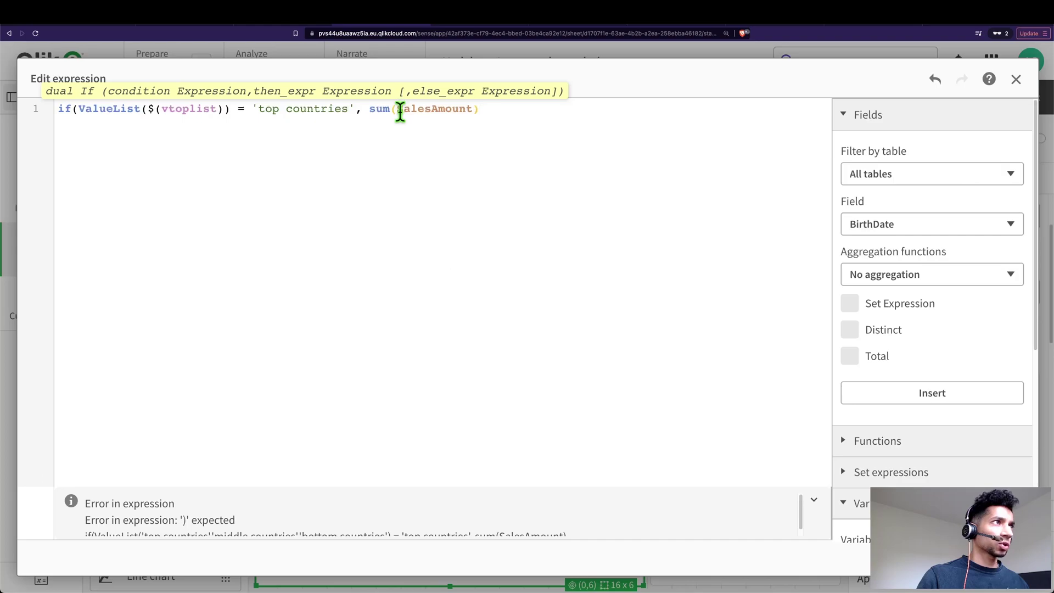
{"action": "left_click", "coordinate": [397, 109]}
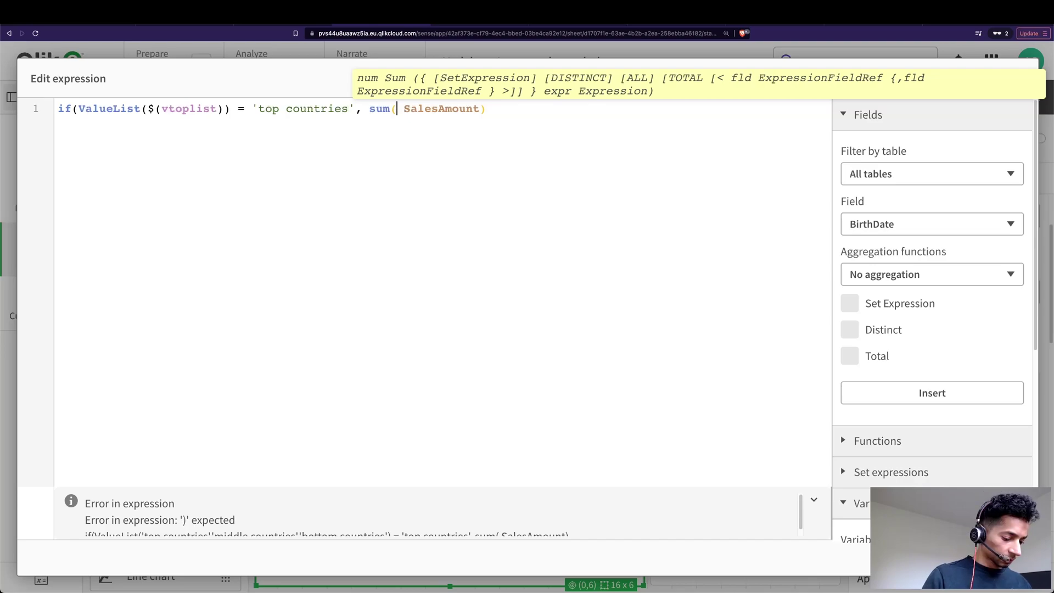
{"action": "type", "text": "{<"}
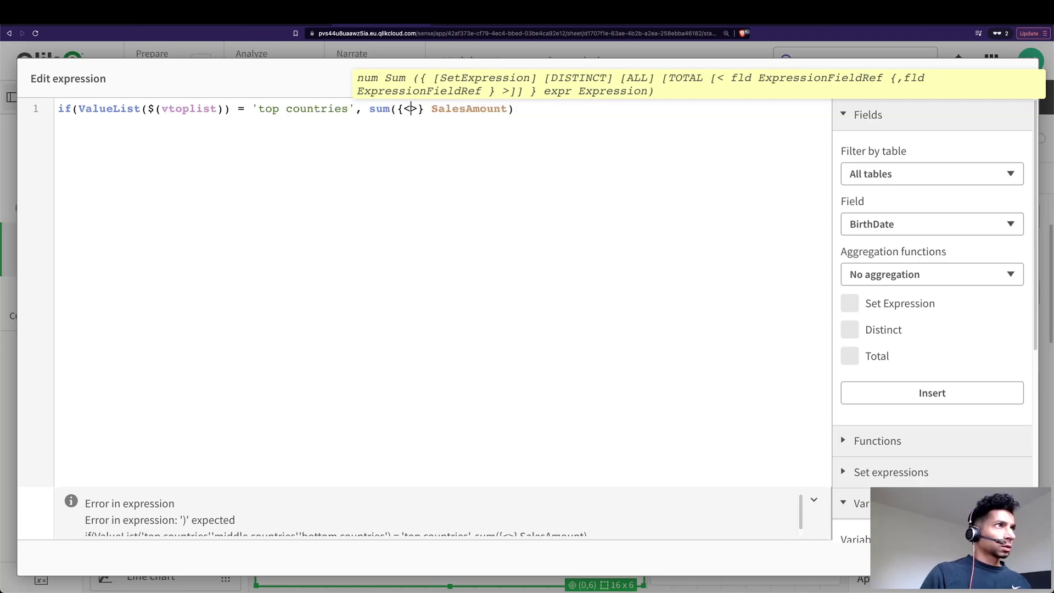
{"action": "type", "text": " Countr"}
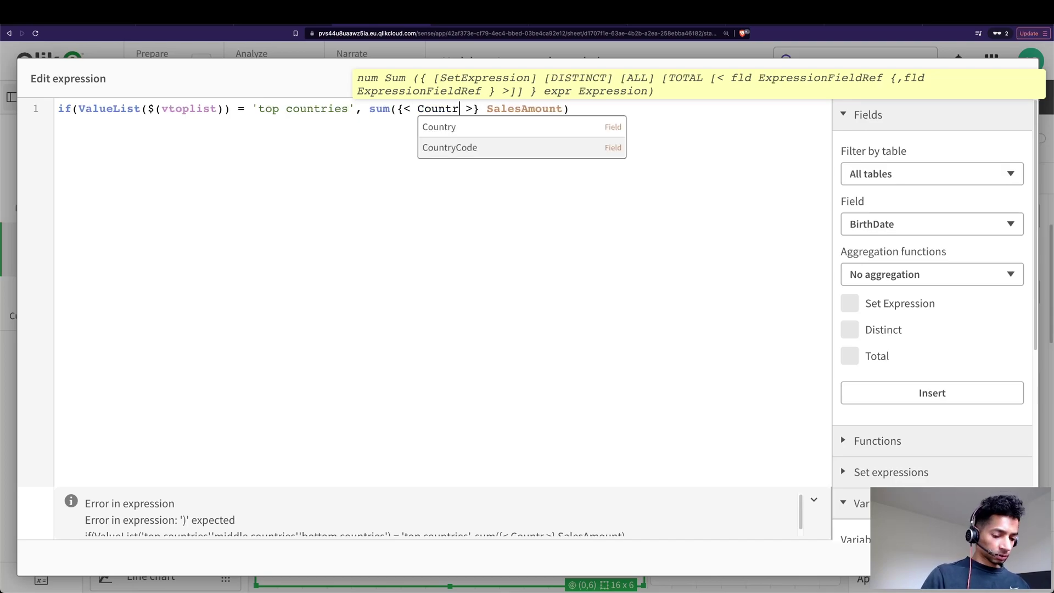
{"action": "key", "text": "Up"}
{"action": "key", "text": "Return"}
{"action": "type", "text": "="}
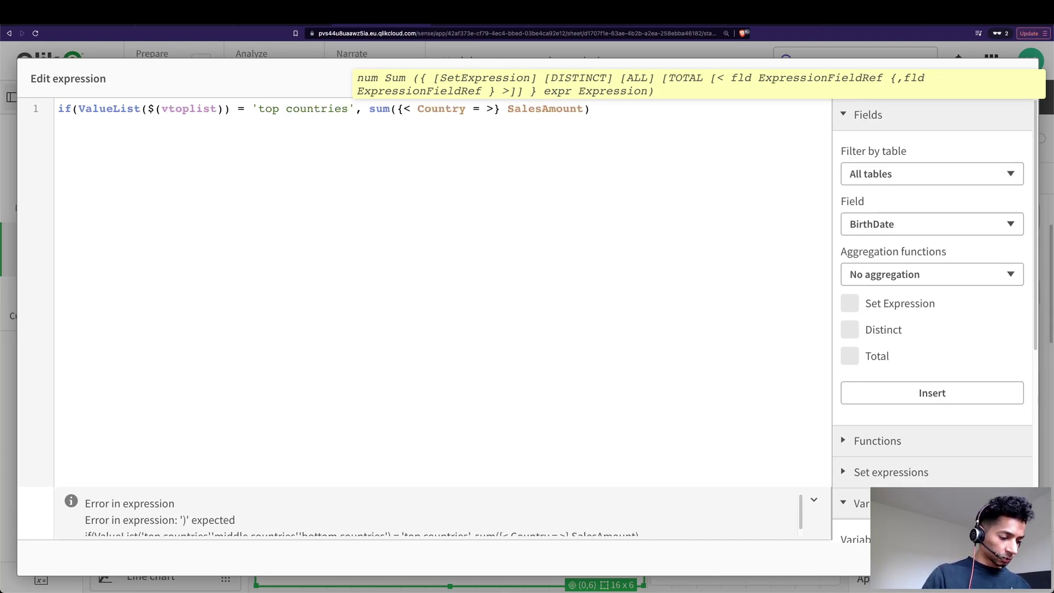
{"action": "type", "text": " {'United States"}
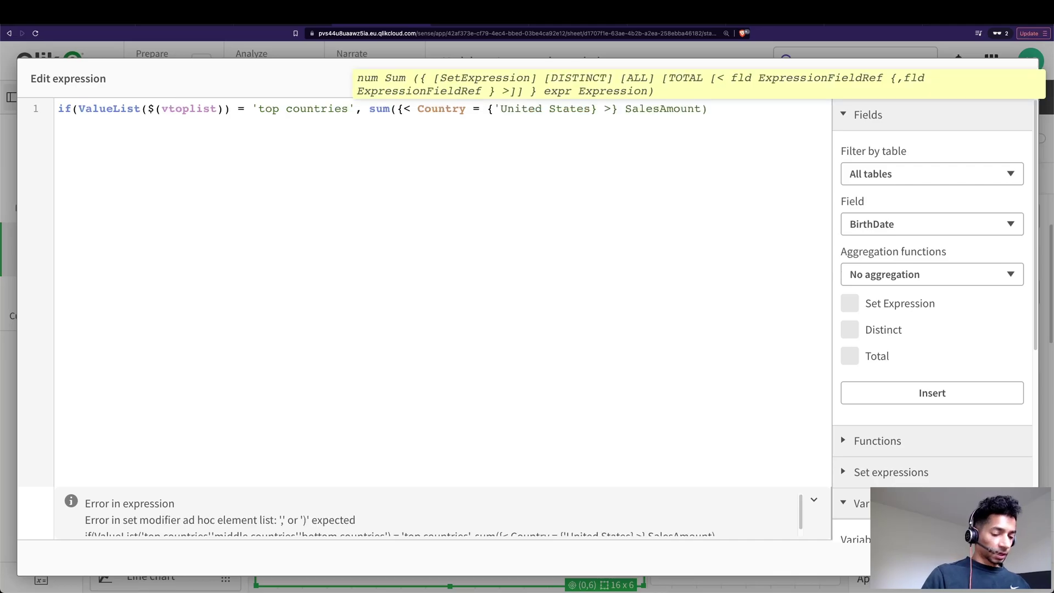
{"action": "type", "text": "'"}
{"action": "left_click", "coordinate": [353, 129]}
{"action": "type", "text": ")"}
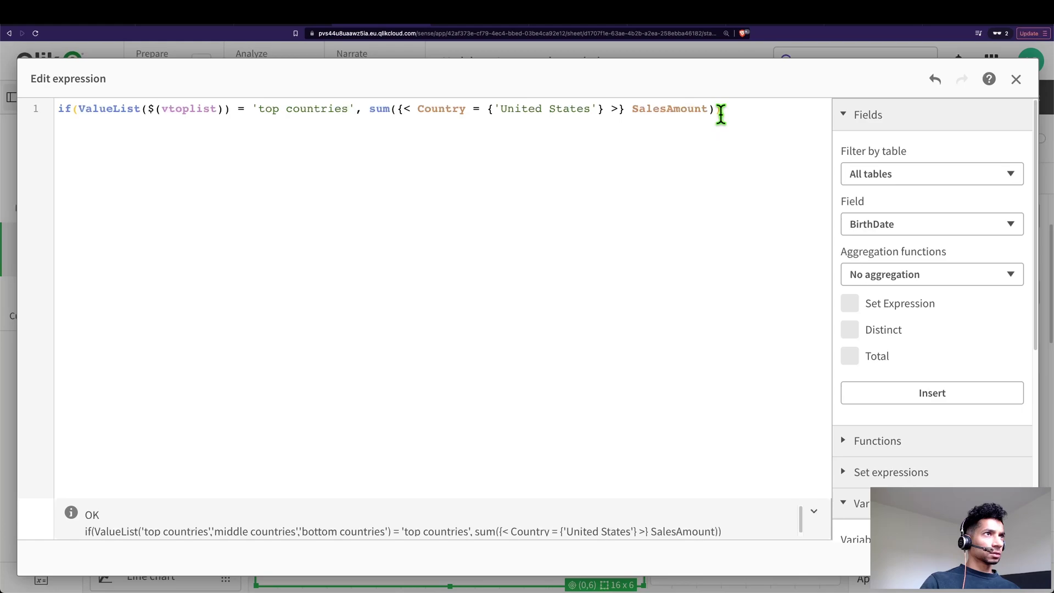
- Add a second if() branch for middle countries summing Germany's SalesAmount
{"action": "left_click_drag", "start_coordinate": [723, 109], "coordinate": [54, 116]}
{"action": "key", "text": "ctrl+c"}
{"action": "left_click", "coordinate": [190, 160]}
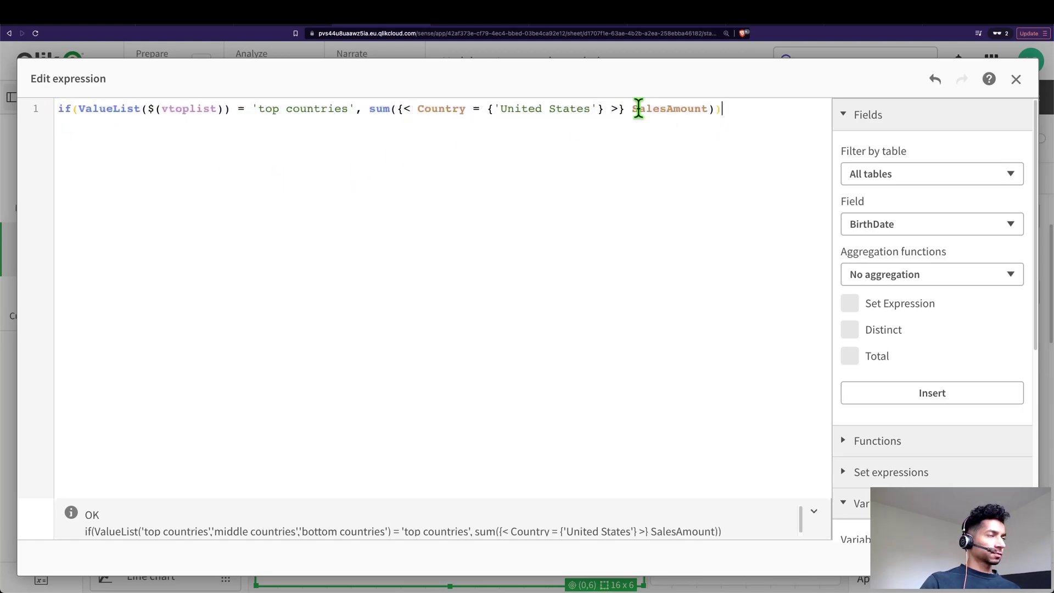
{"action": "left_click", "coordinate": [714, 108]}
{"action": "type", "text": ","}
{"action": "key", "text": "Return"}
{"action": "key", "text": "ctrl+v"}
{"action": "double_click", "coordinate": [269, 122]}
{"action": "type", "text": "middle"}
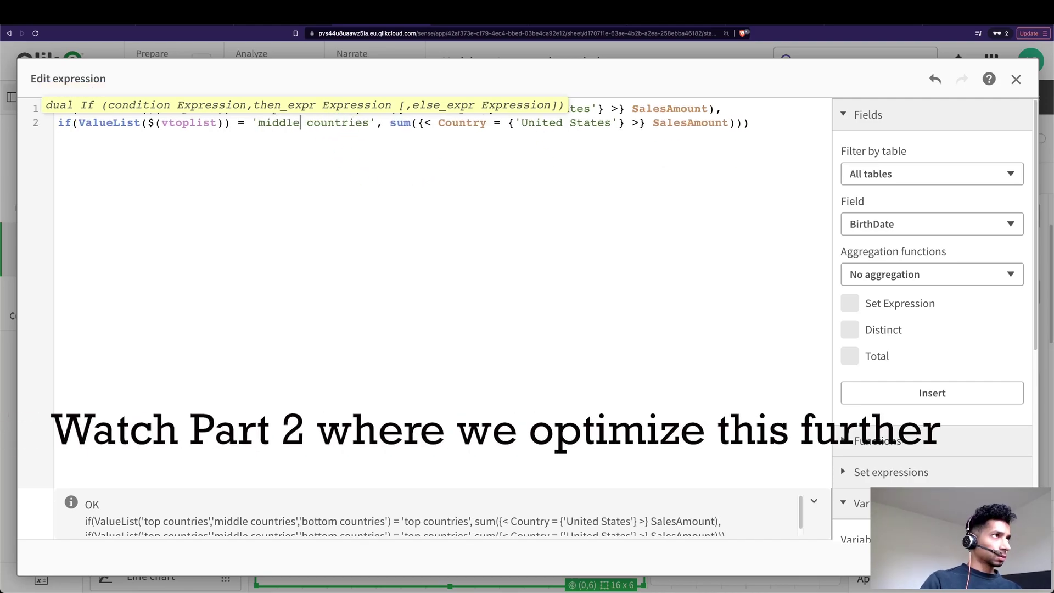
{"action": "left_click_drag", "start_coordinate": [520, 123], "coordinate": [613, 123]}
{"action": "type", "text": "Germany"}
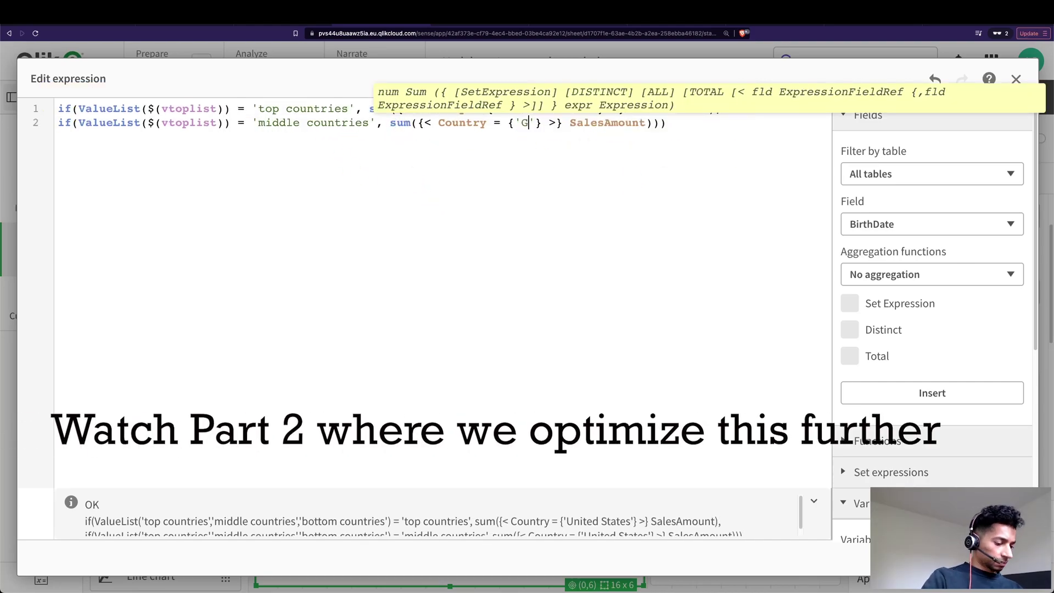
- Add a third branch for bottom countries summing France's sales, fixing commas and parentheses
{"action": "left_click", "coordinate": [702, 123]}
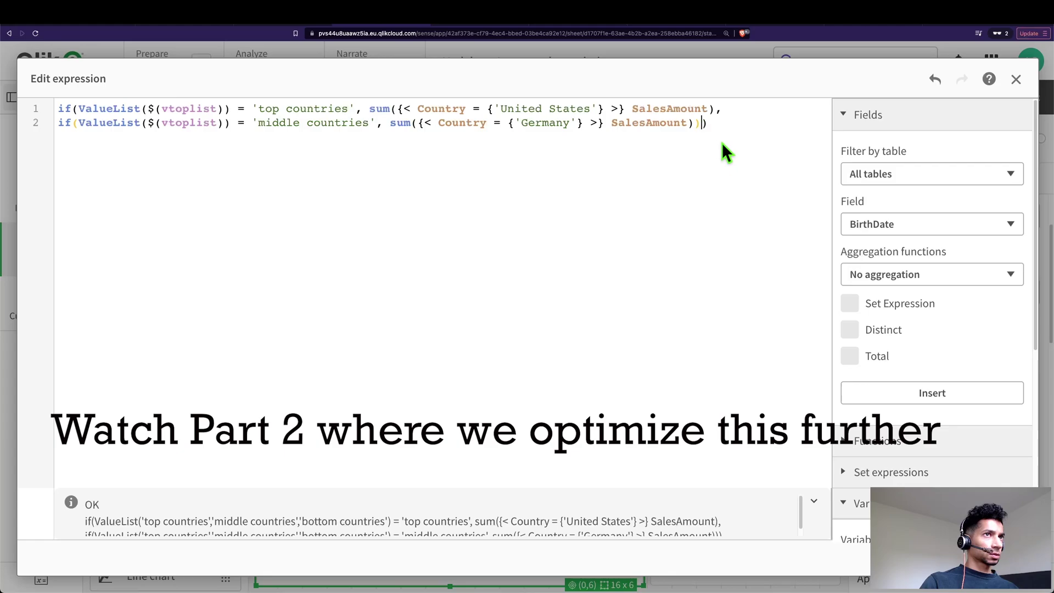
{"action": "key", "text": "Return"}
{"action": "type", "text": "if(ValueList($(vtoplist)) = 'top countries', sum({< Country = {'United States'} >} SalesAmount)"}
{"action": "double_click", "coordinate": [269, 136]}
{"action": "type", "text": "bottom"}
{"action": "left_click_drag", "start_coordinate": [521, 136], "coordinate": [614, 136]}
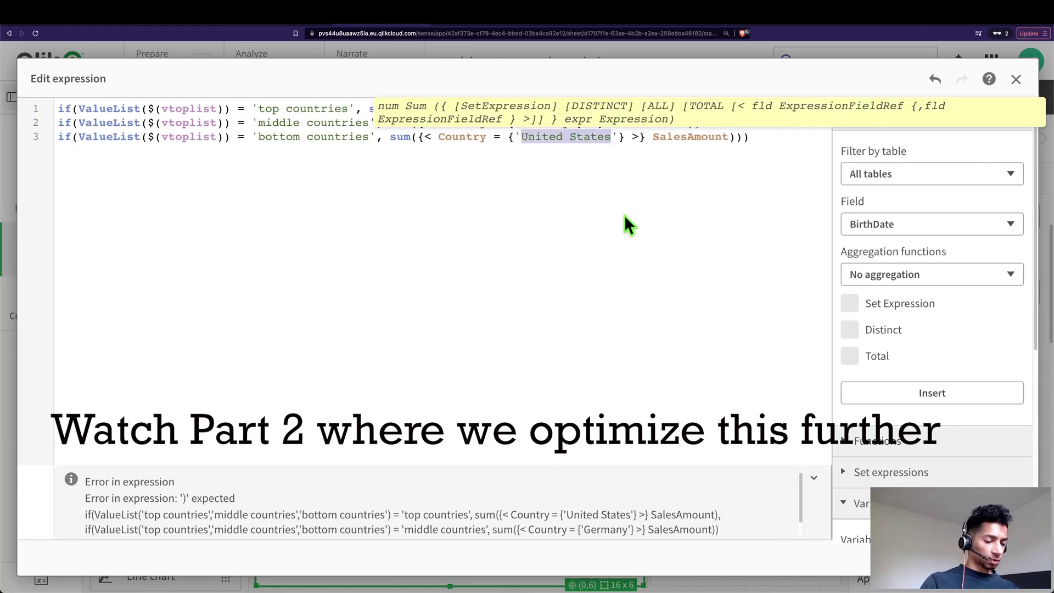
{"action": "type", "text": "France"}
{"action": "left_click", "coordinate": [729, 166]}
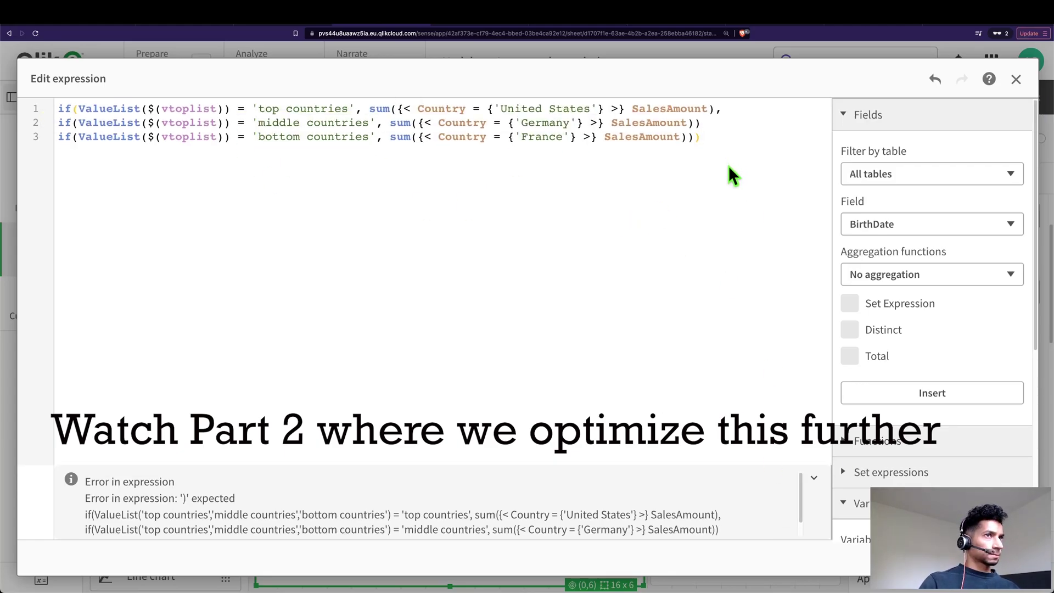
{"action": "key", "text": "Up"}
{"action": "key", "text": "BackSpace"}
{"action": "type", "text": ","}
{"action": "key", "text": "Down"}
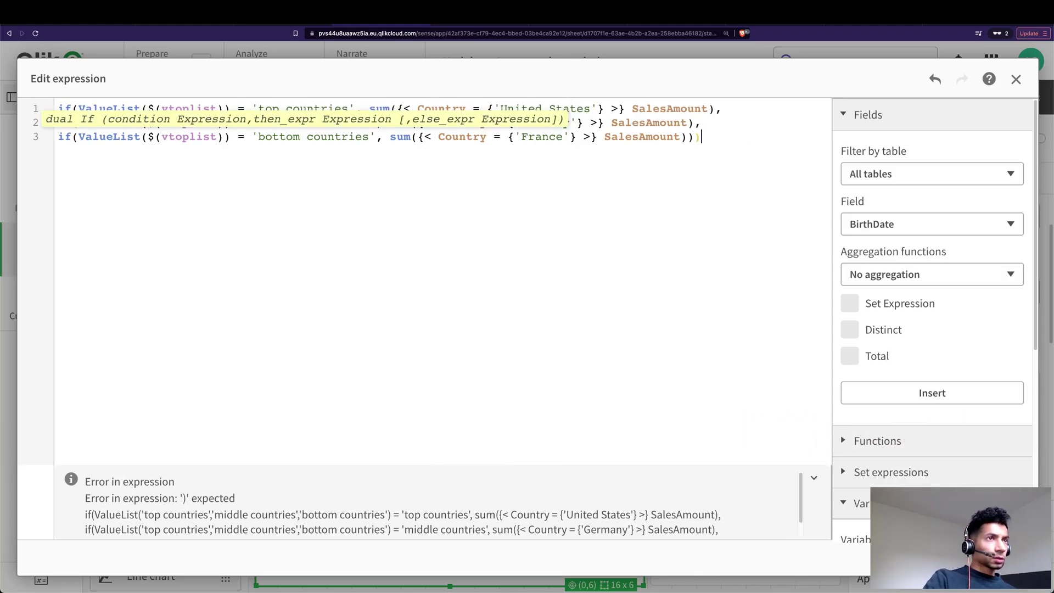
{"action": "type", "text": ")"}
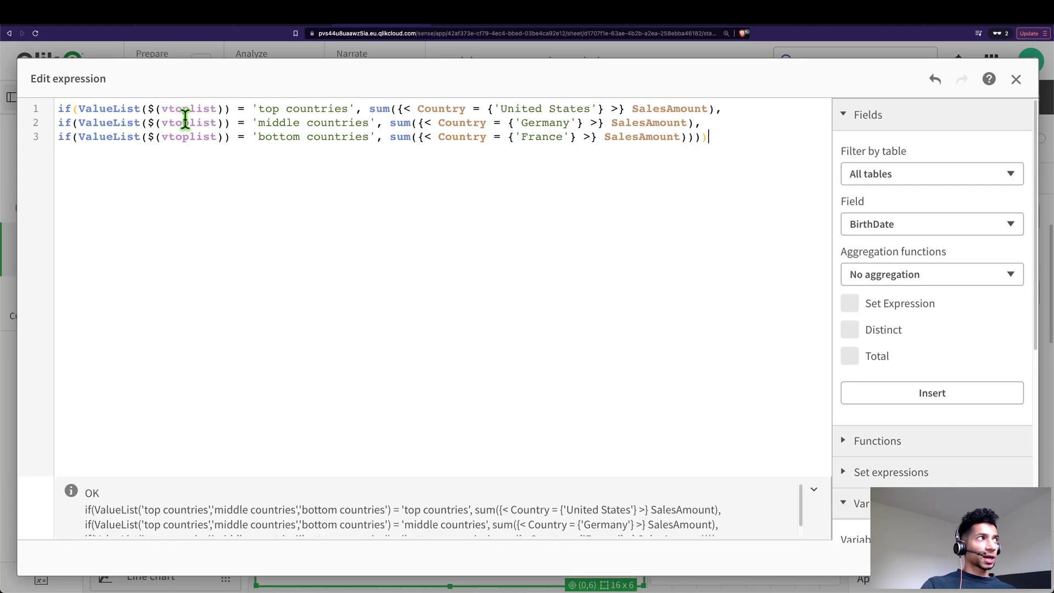
- Review the top, middle and bottom branches and remove an extra closing parenthesis
{"action": "left_click_drag", "start_coordinate": [258, 110], "coordinate": [352, 109]}
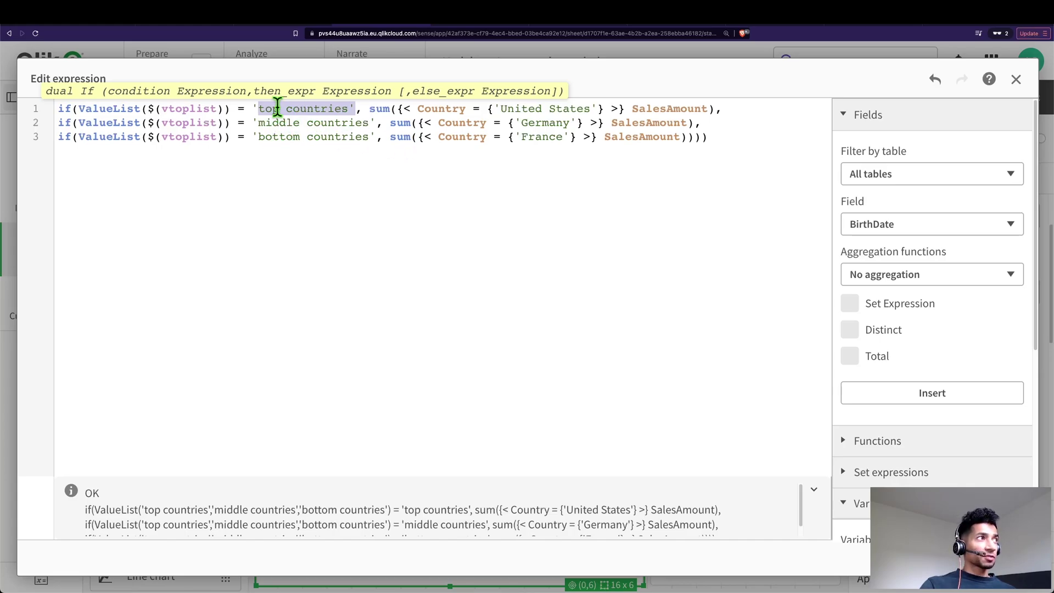
{"action": "left_click", "coordinate": [371, 114]}
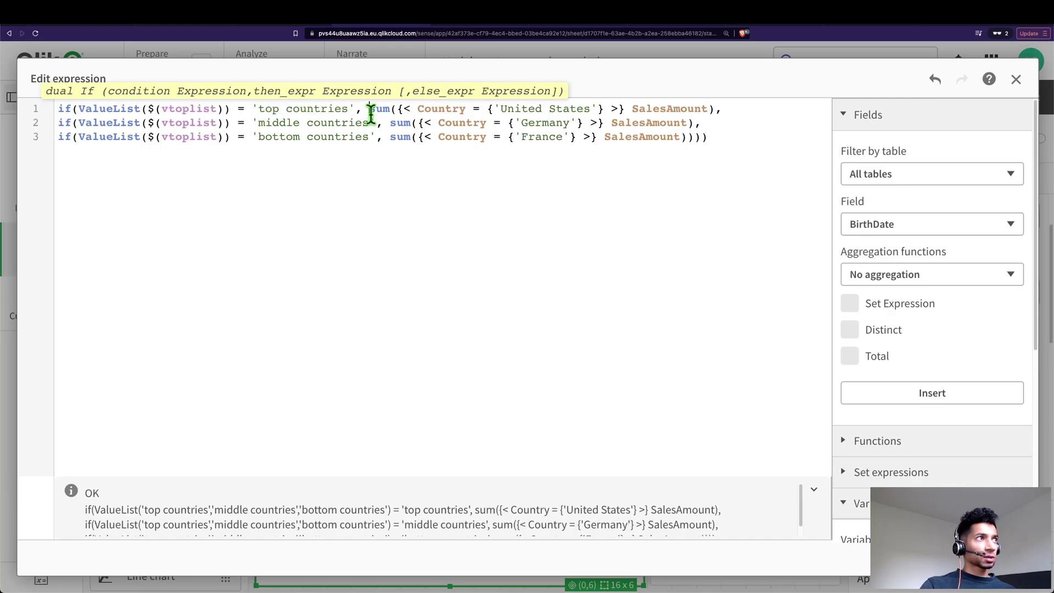
{"action": "left_click_drag", "start_coordinate": [371, 114], "coordinate": [711, 112]}
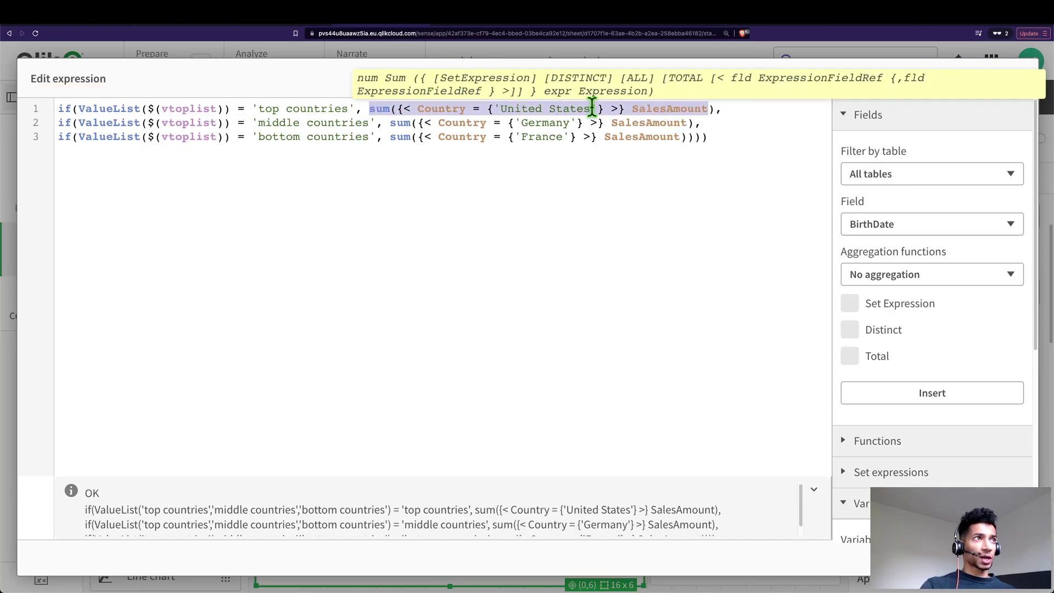
{"action": "left_click_drag", "start_coordinate": [156, 123], "coordinate": [376, 122]}
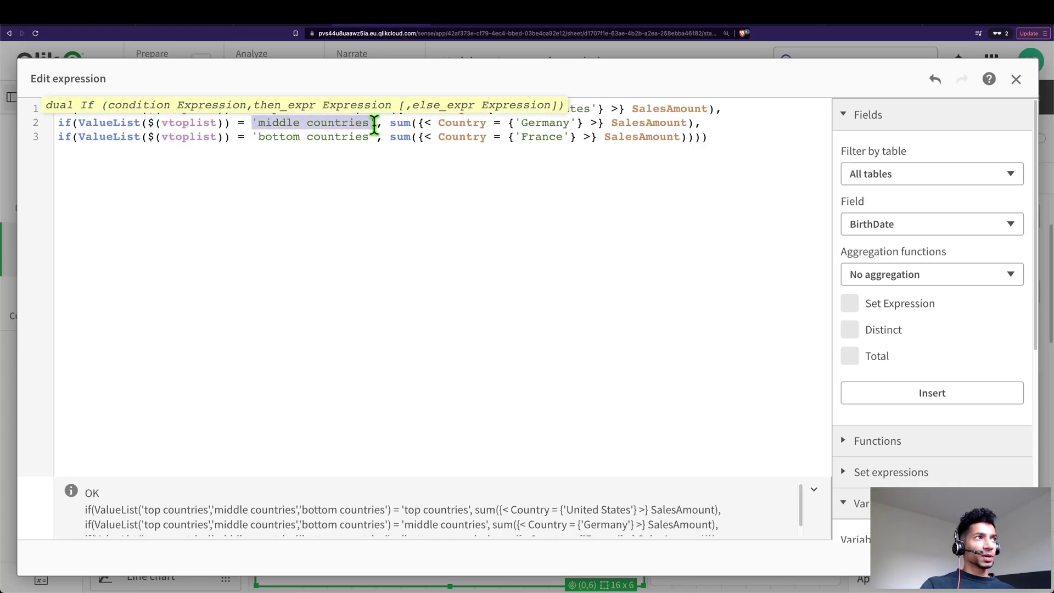
{"action": "left_click", "coordinate": [565, 123]}
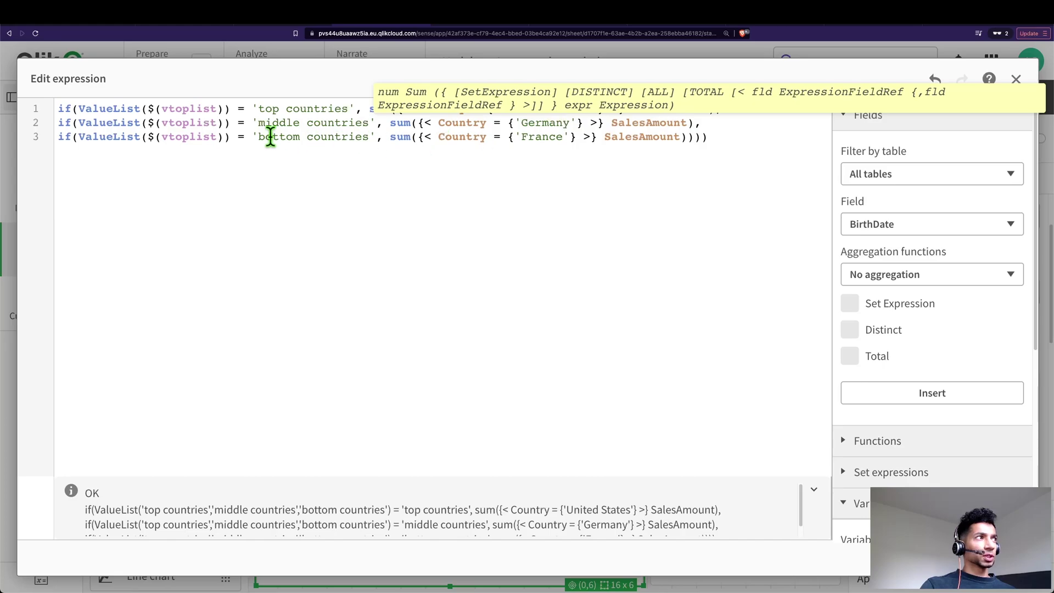
{"action": "left_click_drag", "start_coordinate": [262, 138], "coordinate": [361, 137]}
{"action": "left_click", "coordinate": [564, 137]}
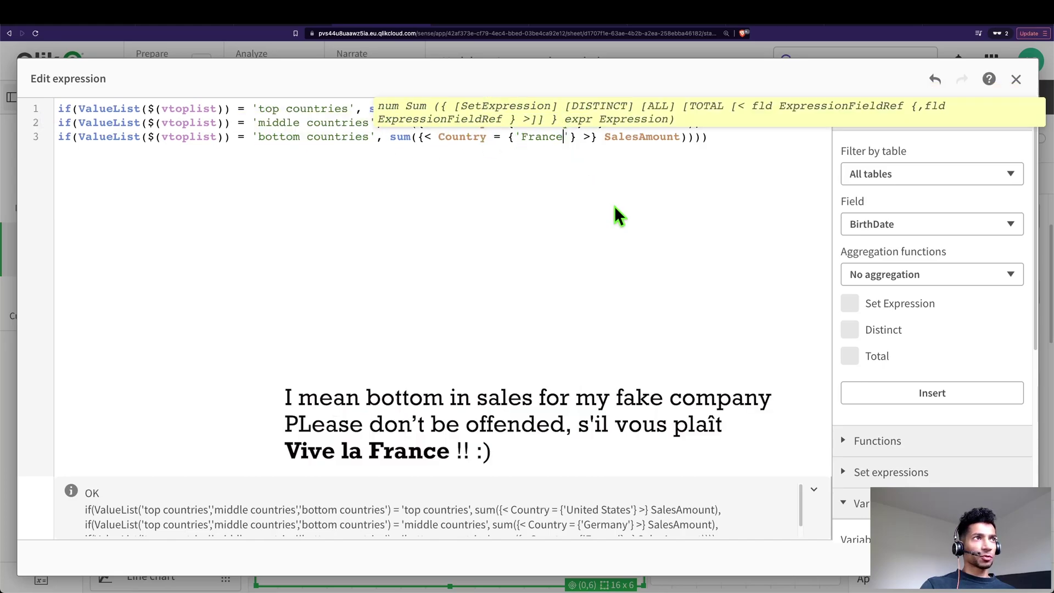
{"action": "key", "text": "End"}
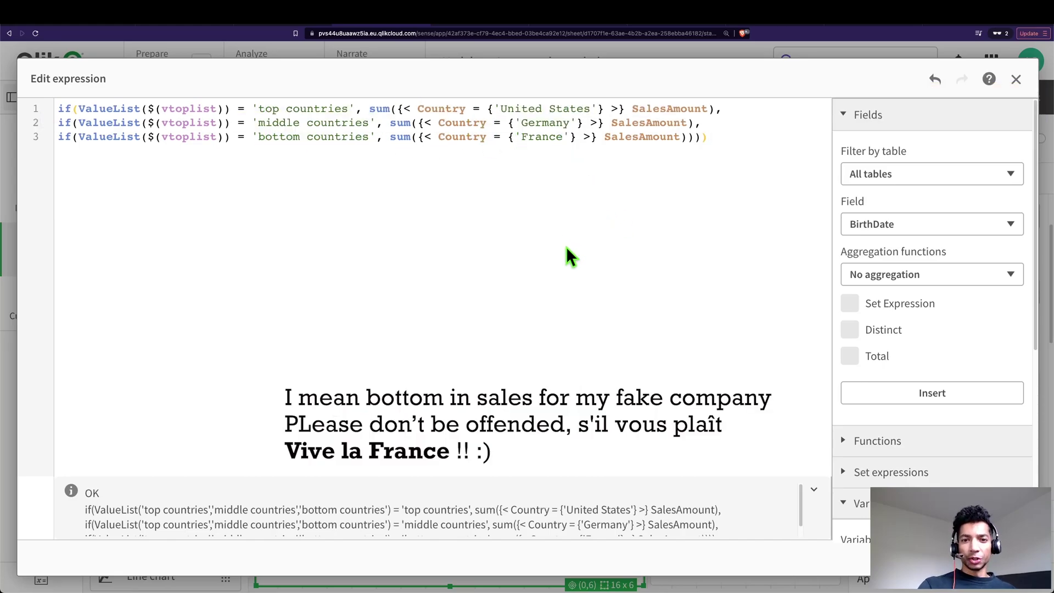